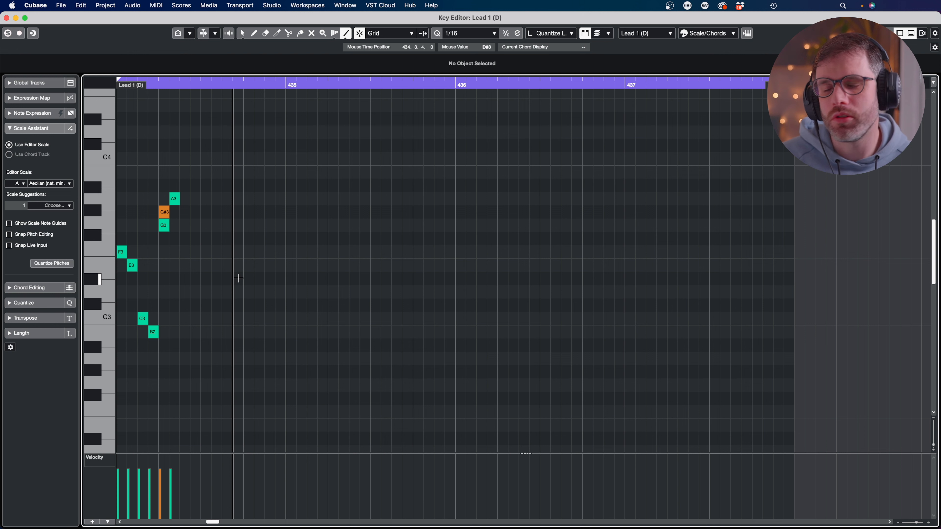
Step: Undo the previously drawn notes until the Lead 1 part is empty
key("super+z")
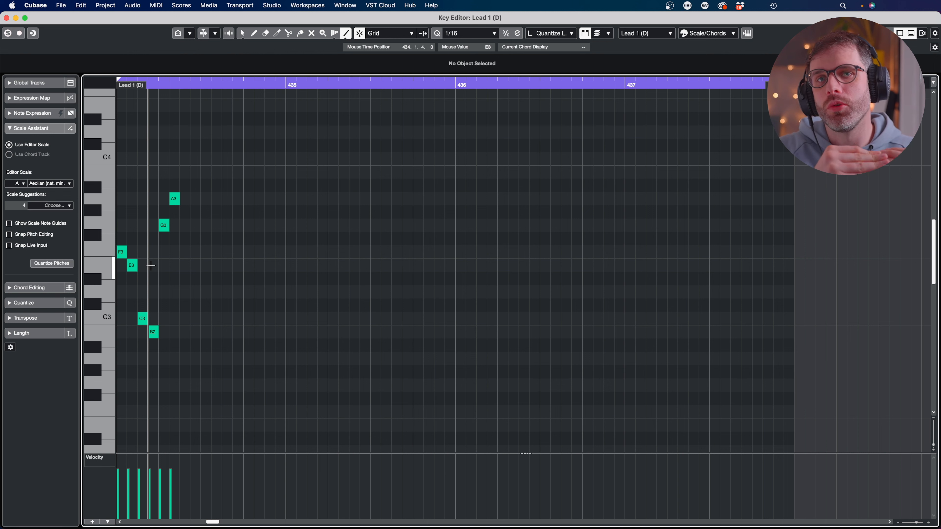
key("super+z")
key("super+z")
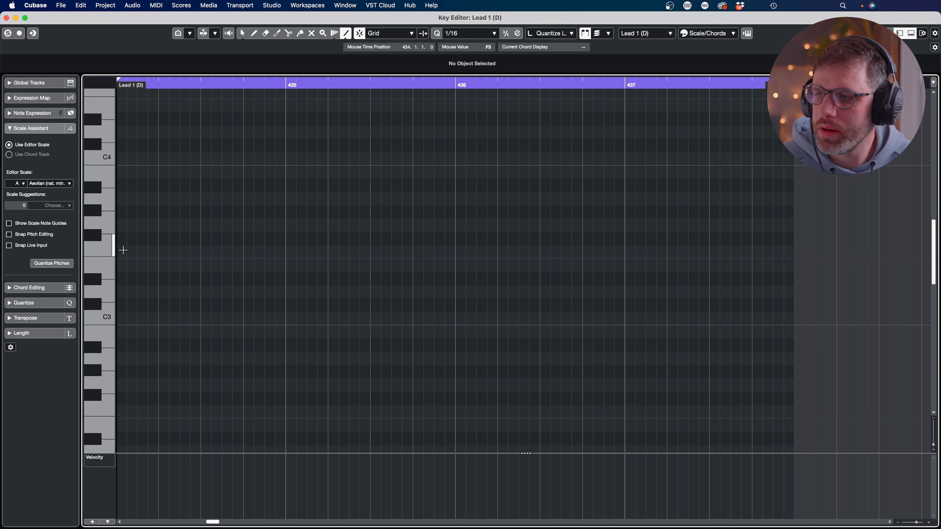
Step: Draw consecutive sixteenth notes F3, E3 and A2 from the start of bar 434 and play them
left_click(132, 266)
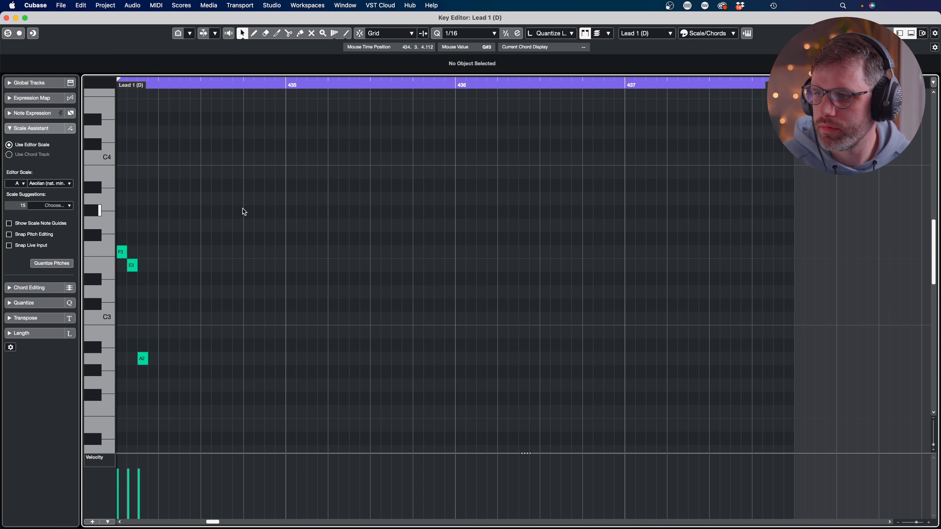
scroll(243, 211, "left", 5)
scroll(311, 202, "down", 1)
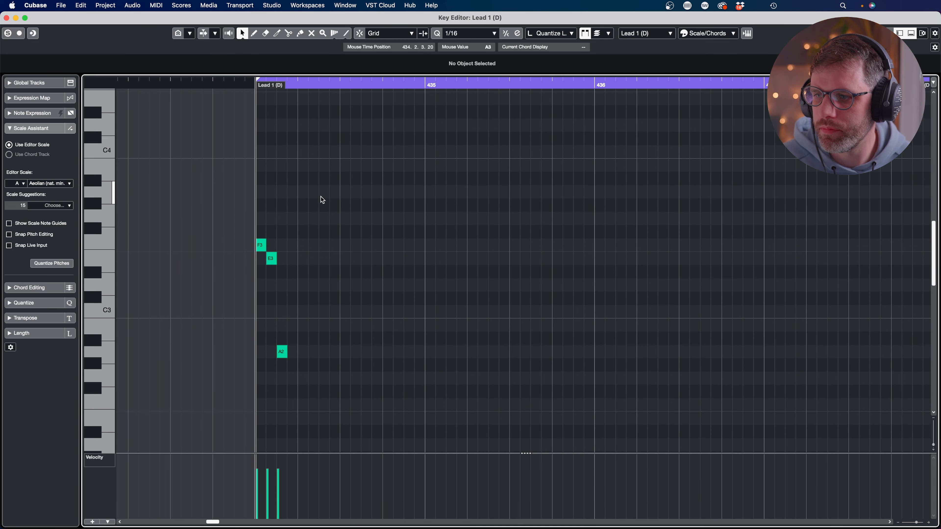
key("space")
key("space")
Step: Duplicate the F3–E3–A2 group to get four consecutive repetitions in bar 434, auditioning the pattern
left_click_drag(328, 197, 250, 359)
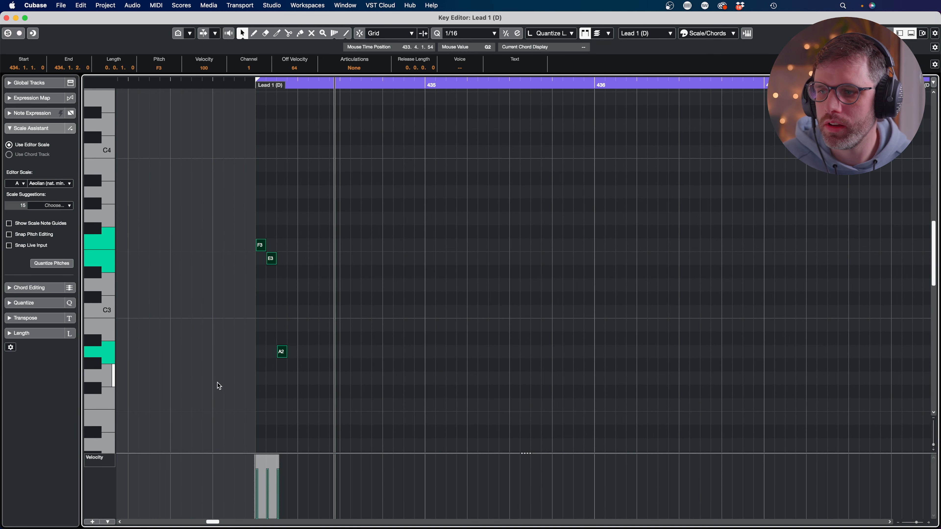
key("super+d")
key("super+d")
key("super+d")
key("super+d")
key("super+d")
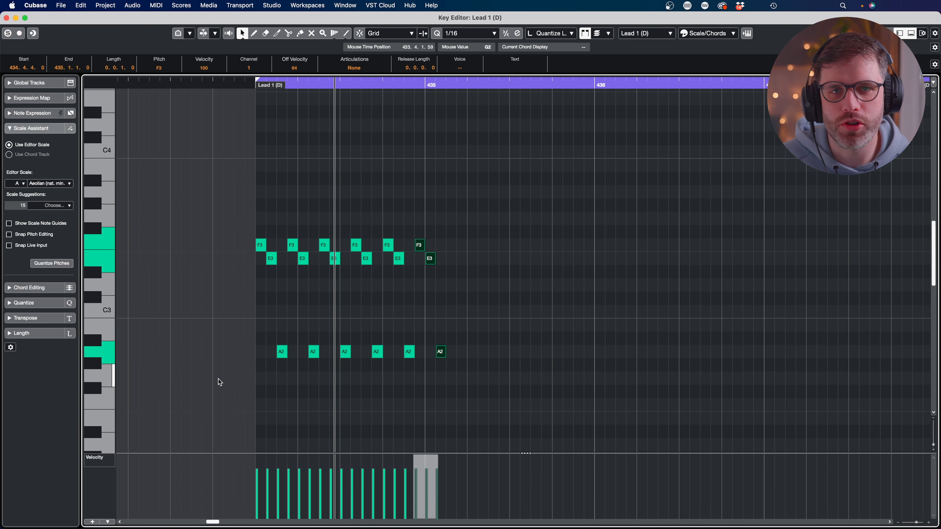
key("space")
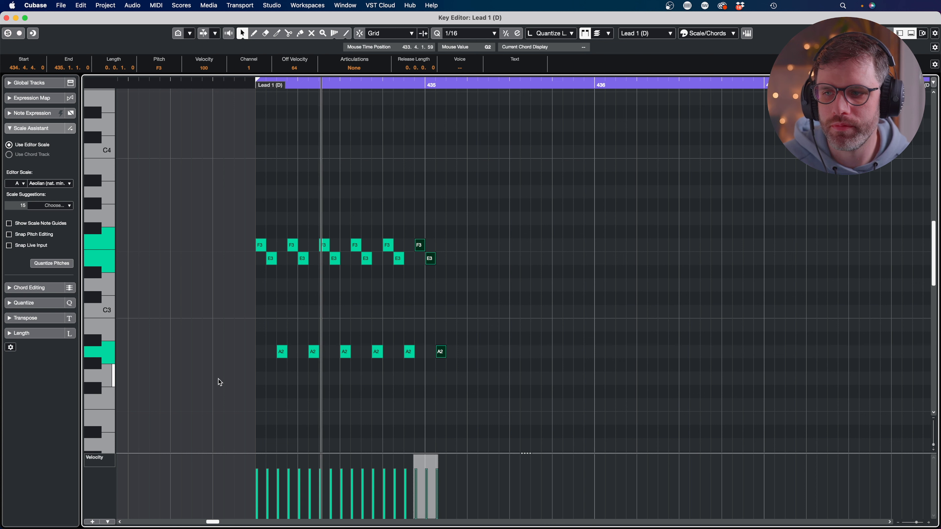
key("super+z")
key("super+z")
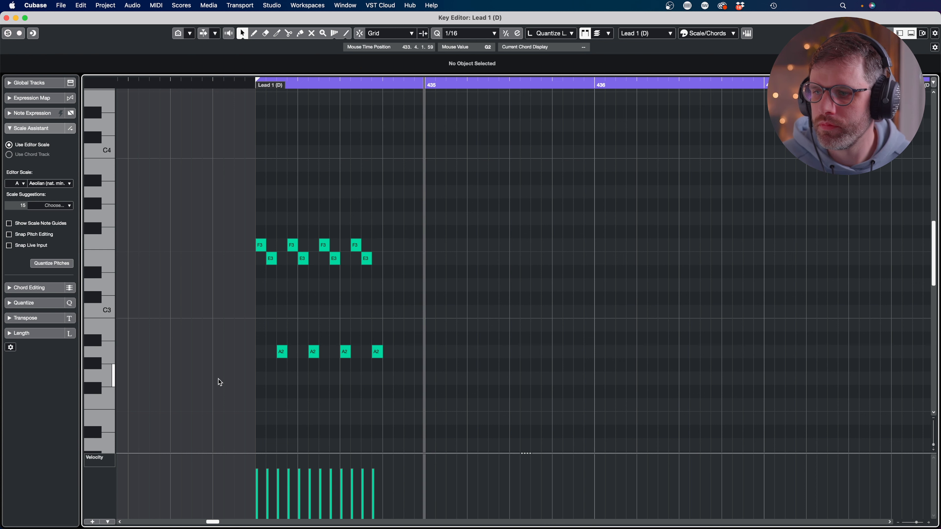
Step: Try lowering the four E3 notes to D3, audition the pattern, and return them to E3
left_click_drag(372, 290, 260, 261)
key("Down")
key("Down")
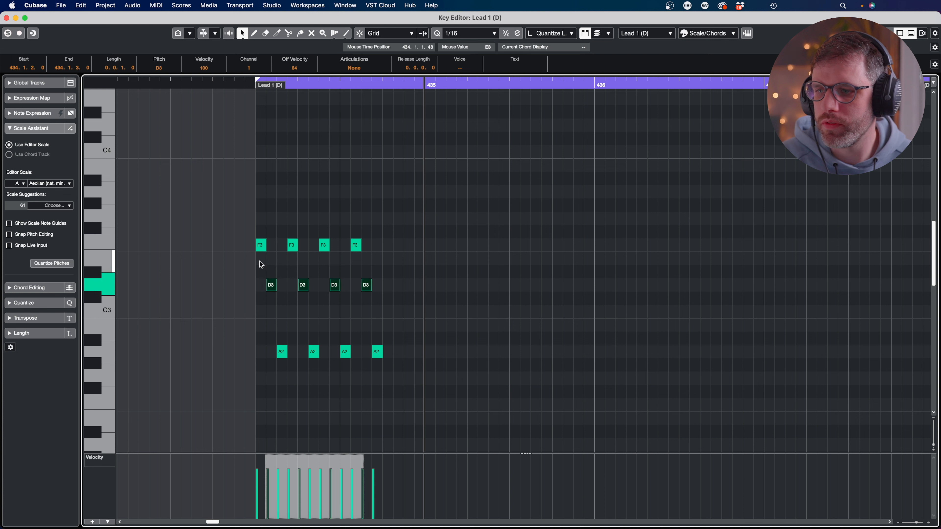
key("space")
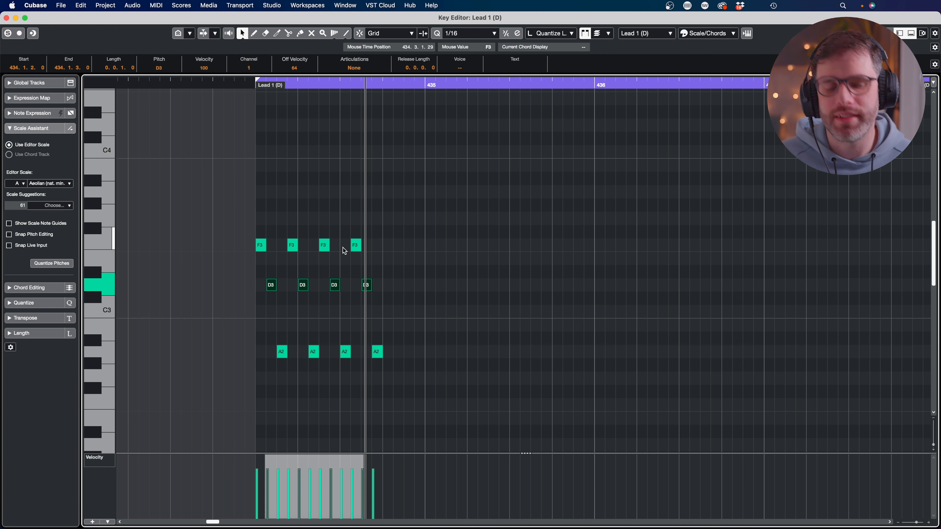
key("Up")
key("Up")
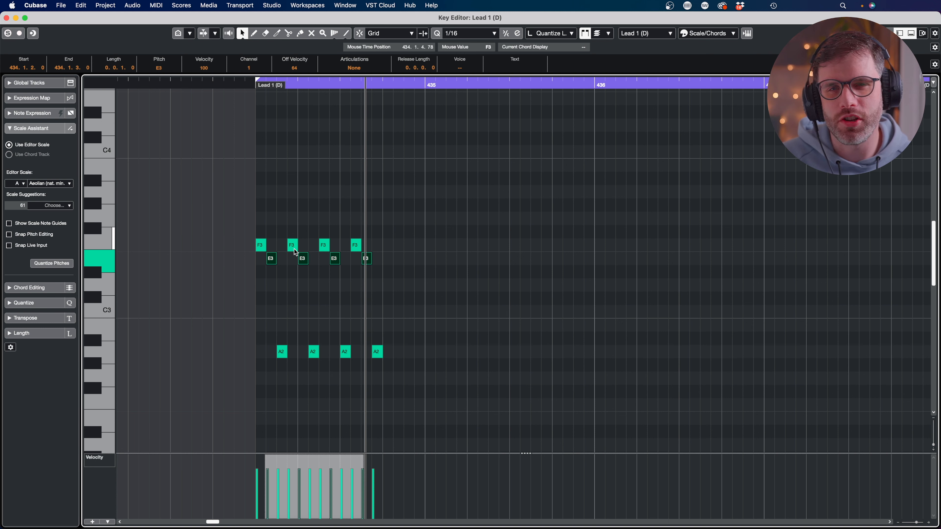
key("space")
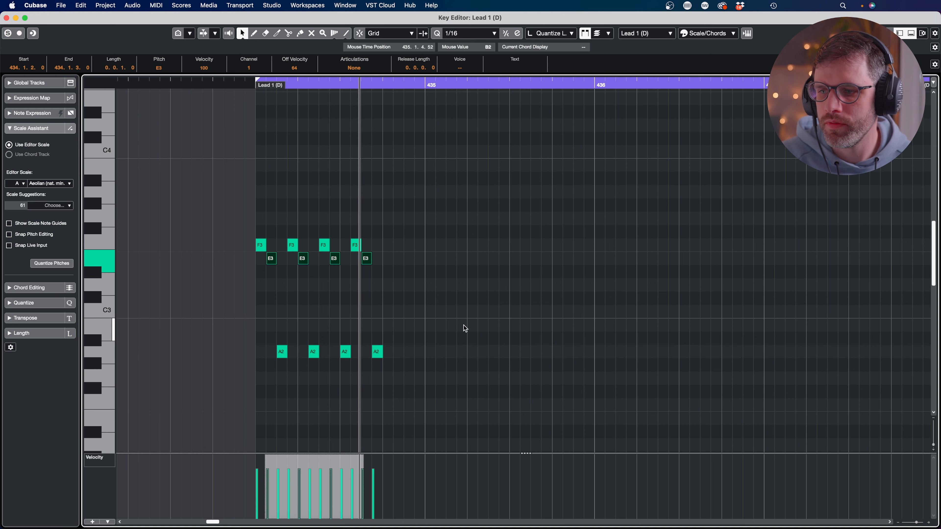
Step: Transpose the four A2 notes down to F2 and play the pattern
left_click_drag(464, 326, 263, 370)
key("Down")
key("Down")
key("Down")
key("Down")
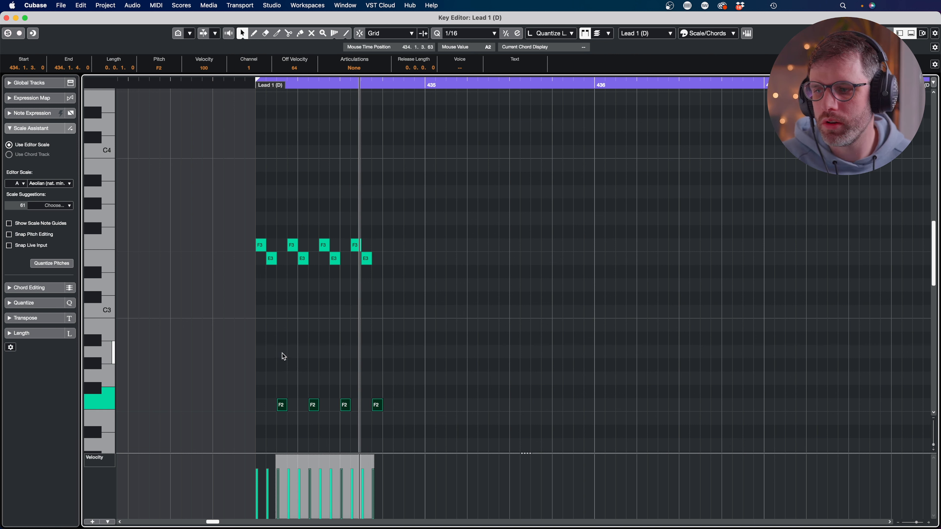
key("space")
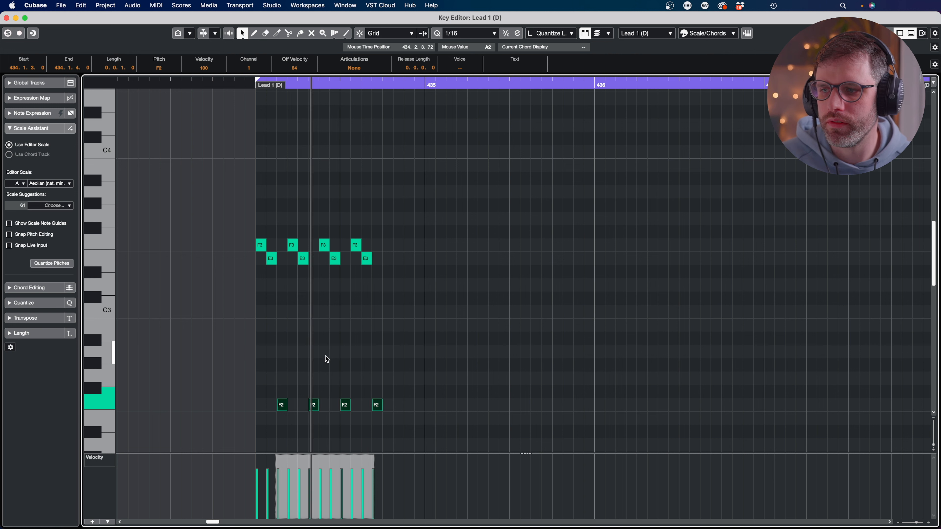
Step: Transpose the four F2 notes further down to D2
left_click_drag(387, 234, 246, 248)
left_click(239, 356)
left_click_drag(225, 351, 420, 412)
key("Down")
key("Down")
key("Down")
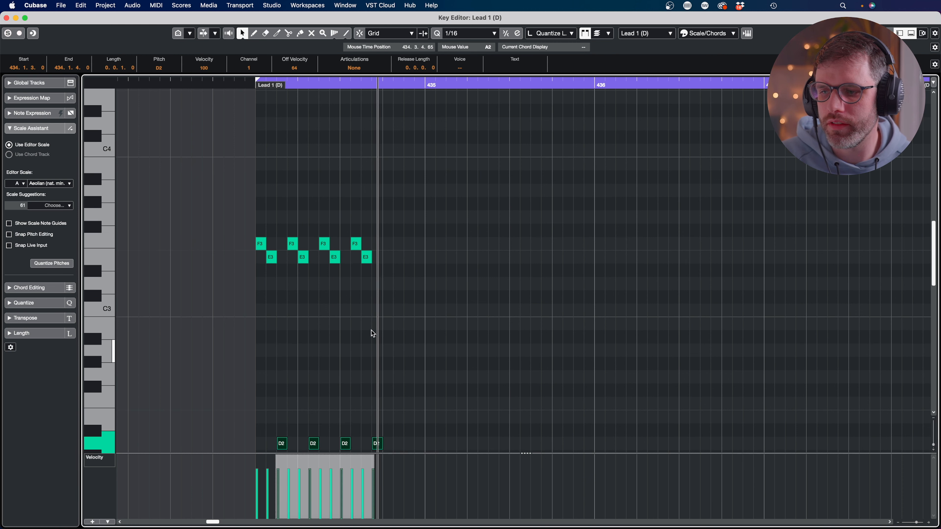
Step: Duplicate the last F3–E3–D2 group twice and delete the notes that extend past the end of bar 434
left_click_drag(422, 219, 358, 443)
key("super+d")
key("super+d")
left_click_drag(467, 172, 428, 379)
key("Delete")
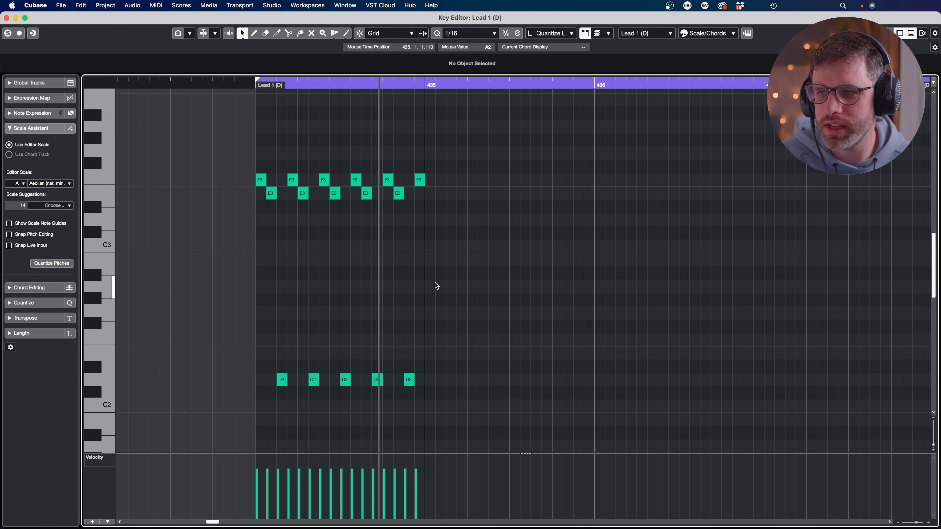
Step: Duplicate the bar 434 pattern into bar 435 and raise the copied D2 notes to F2
left_click_drag(477, 126, 237, 408)
key("super+d")
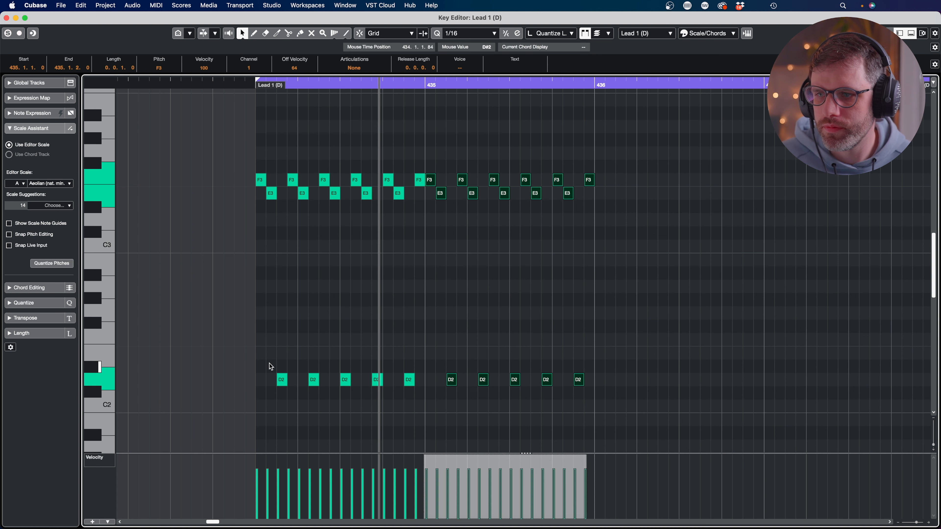
left_click_drag(652, 309, 434, 400)
key("Up")
key("Up")
key("Up")
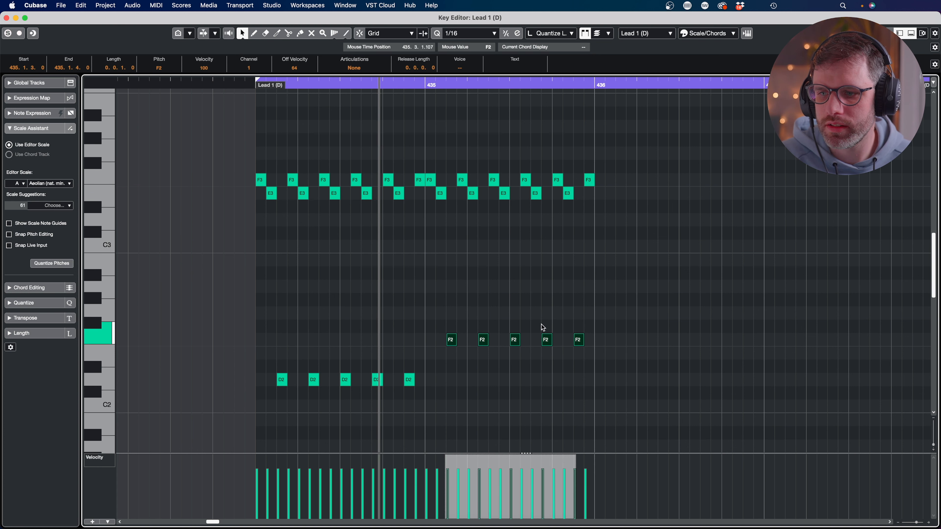
Step: Duplicate the bar 435 pattern into bar 436 and raise the copied F2 notes to A2
left_click_drag(620, 129, 430, 362)
key("super+d")
left_click_drag(821, 300, 607, 361)
key("Up")
key("Up")
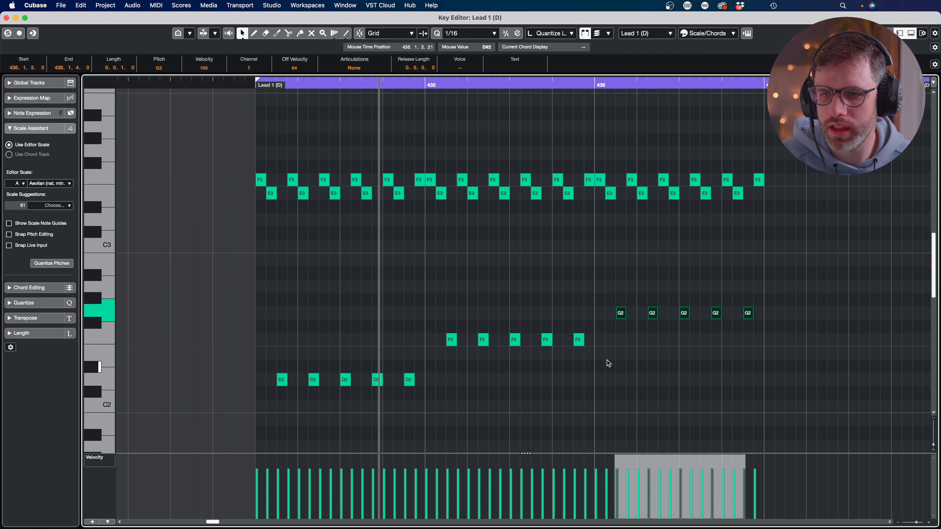
key("Up")
key("Up")
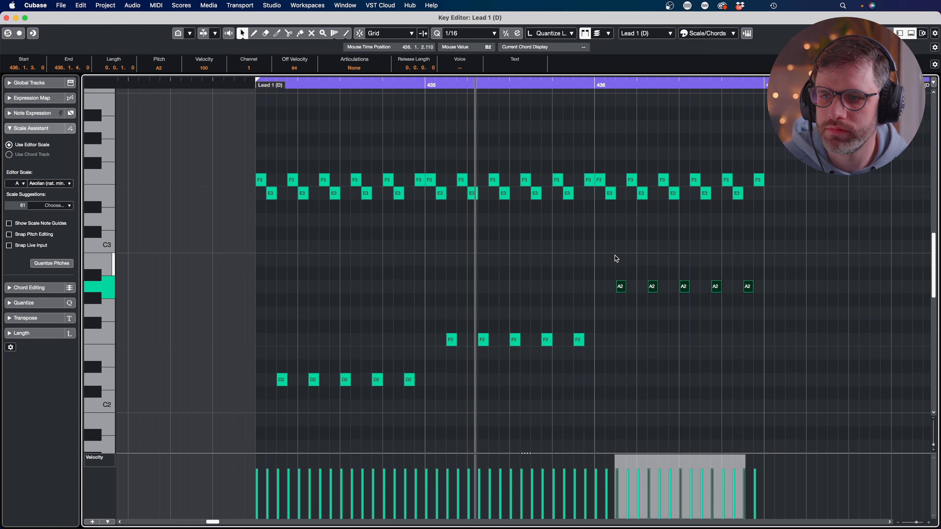
Step: Duplicate the bar 436 pattern into bar 437, raise its last two A2 notes to C3, and play the sequence
left_click_drag(811, 152, 597, 311)
key("super+d")
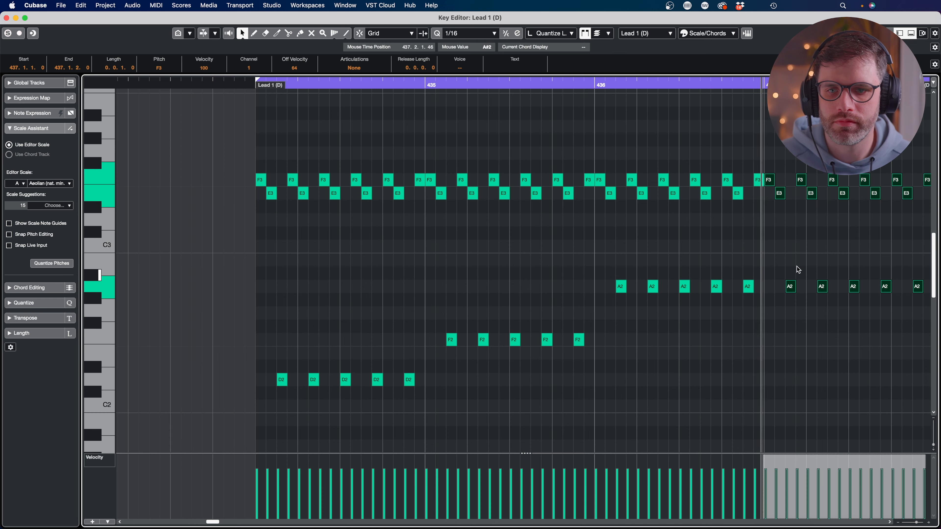
left_click_drag(769, 265, 934, 297)
left_click_drag(899, 257, 788, 298)
key("Up")
key("Up")
key("Up")
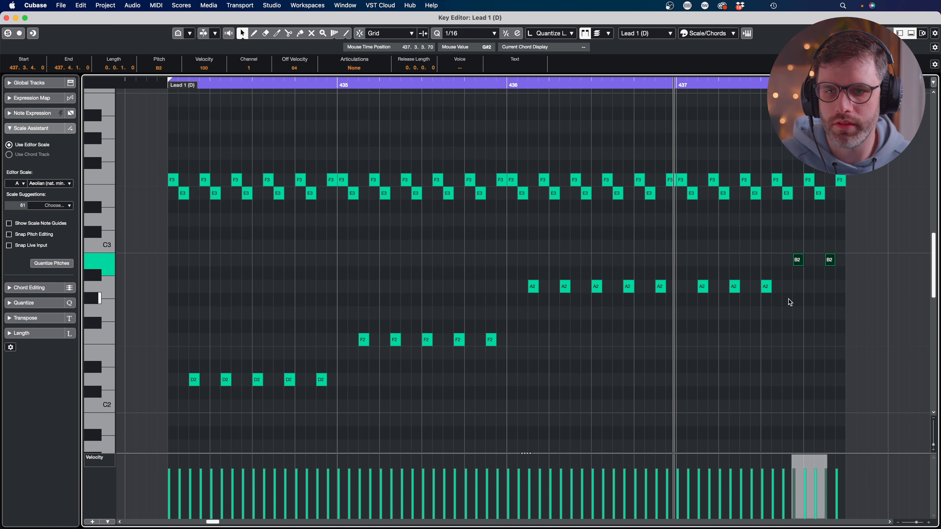
key("space")
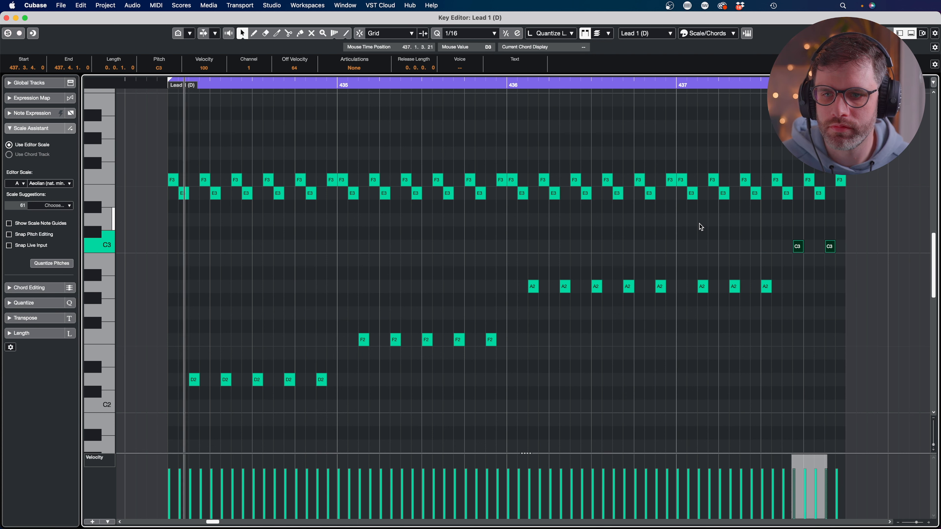
key("space")
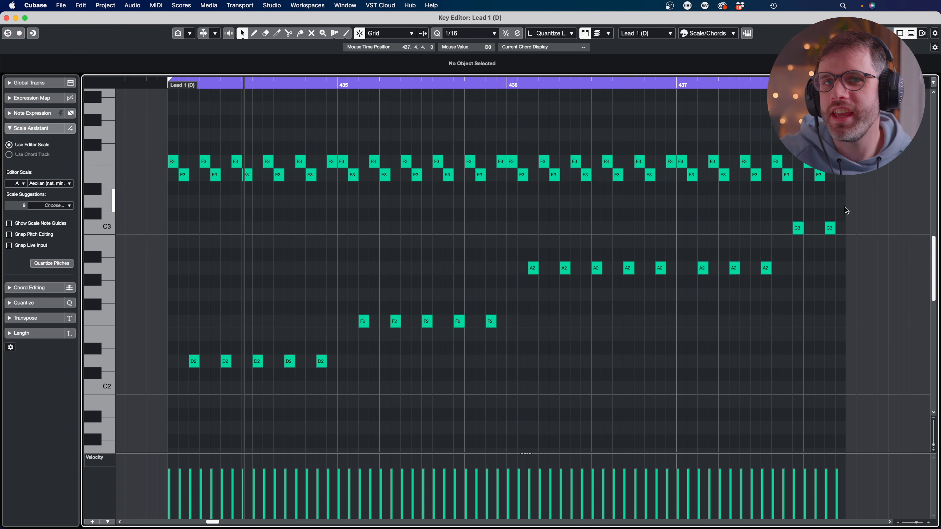
Step: Highlight the D2, F2 and A2 low notes in turn to examine the progression
left_click_drag(239, 351, 295, 410)
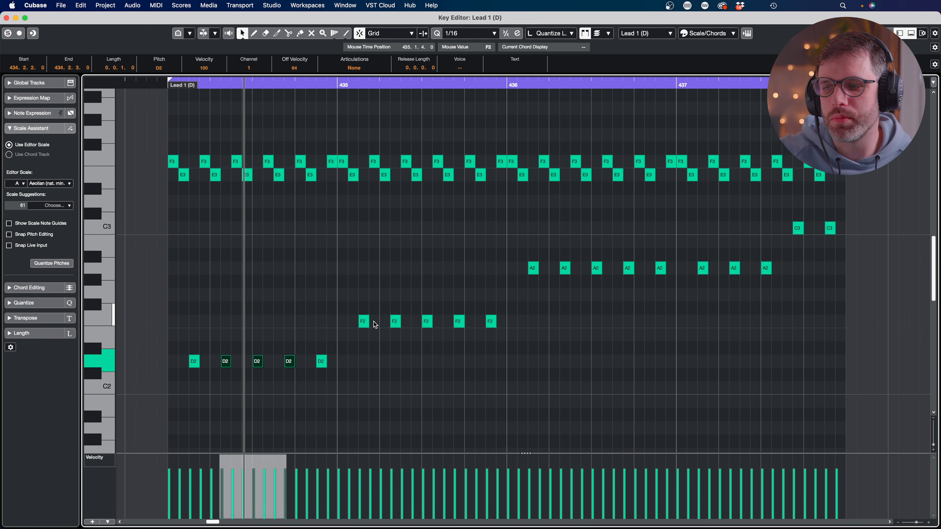
left_click_drag(366, 310, 414, 336)
left_click_drag(535, 255, 584, 289)
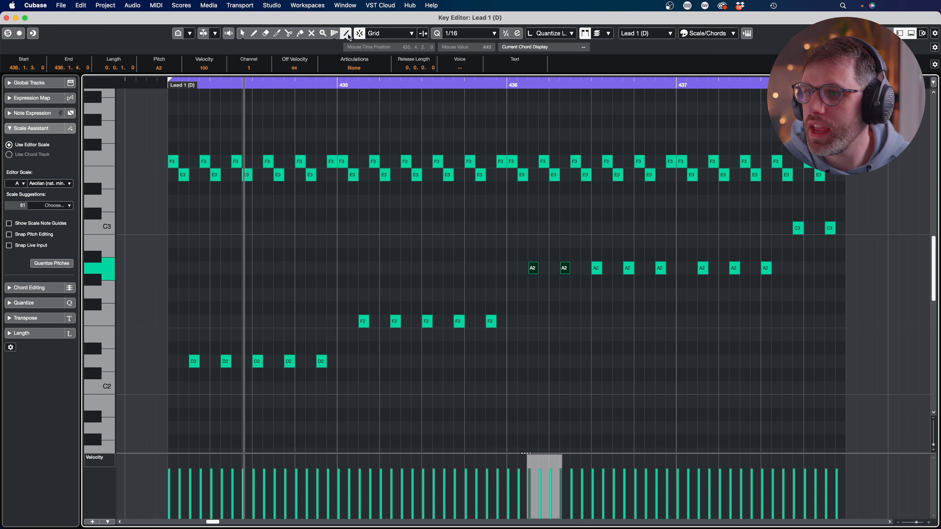
Step: Draw a D minor chord of D4, F4 and A4 at the start of bar 436
scroll(541, 193, "up", 6)
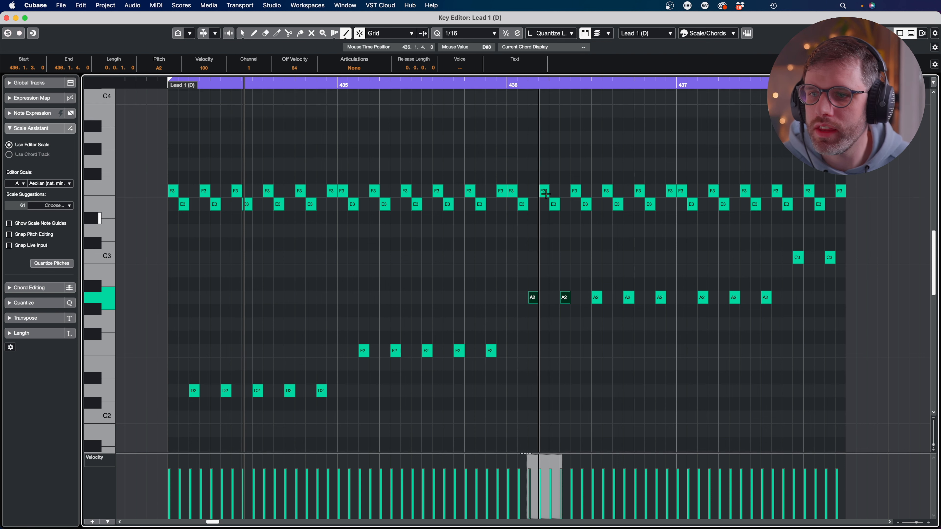
left_click(513, 216)
left_click(513, 172)
left_click(508, 120)
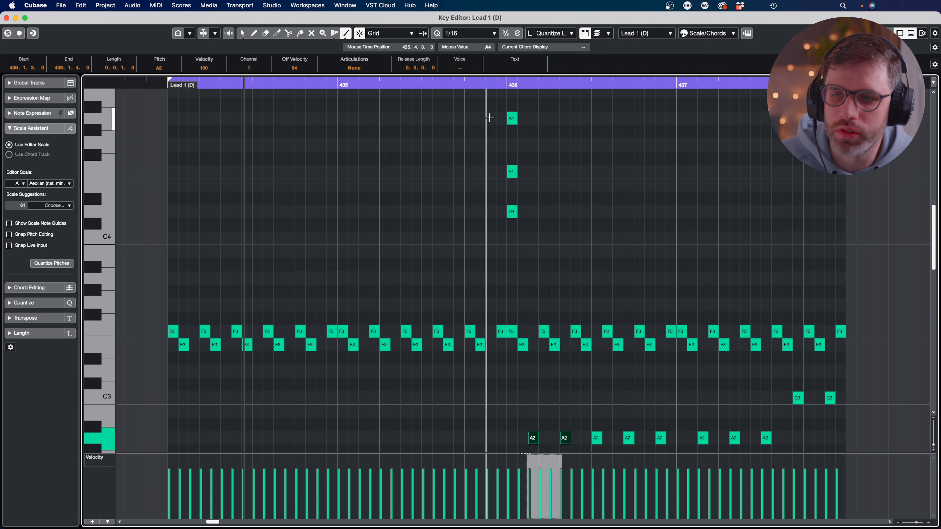
Step: Delete all the arpeggio notes below the chord and lower the chord an octave to D3, F3 and A3
left_click(242, 33)
mouse_move(166, 275)
left_mouse_down()
mouse_move(663, 428)
mouse_move(835, 494)
left_mouse_up()
key("Delete")
scroll(734, 238, "up", 5)
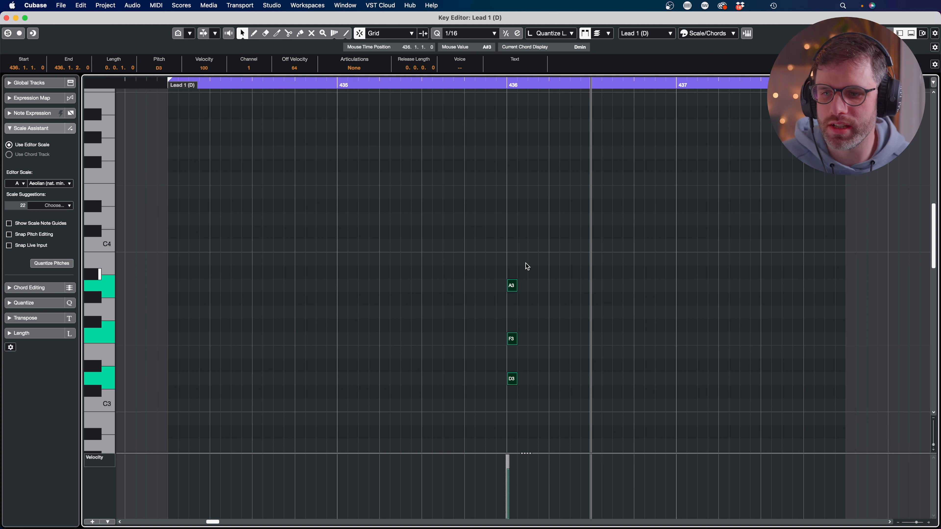
Step: Undo the chord edits and the deletion to restore the four-bar arpeggio
key("super+z")
key("super+z")
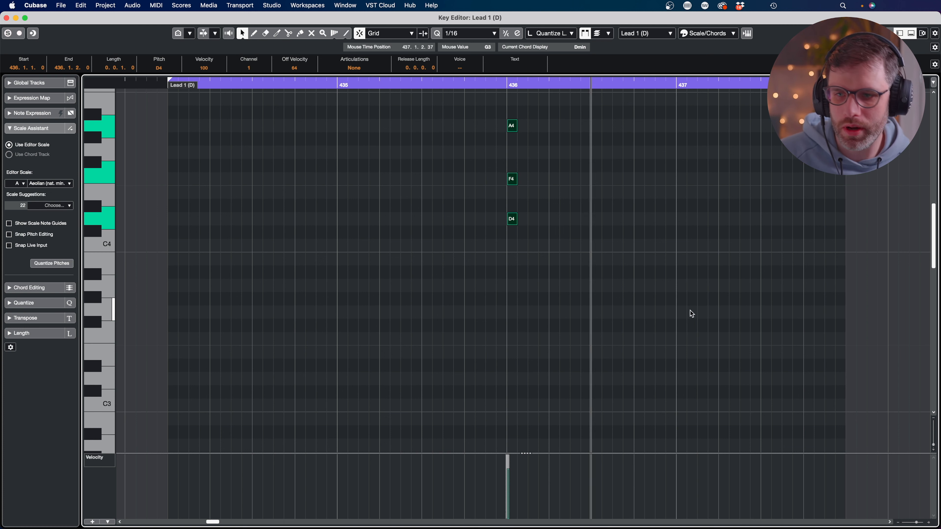
key("super+z")
scroll(693, 300, "down", 6)
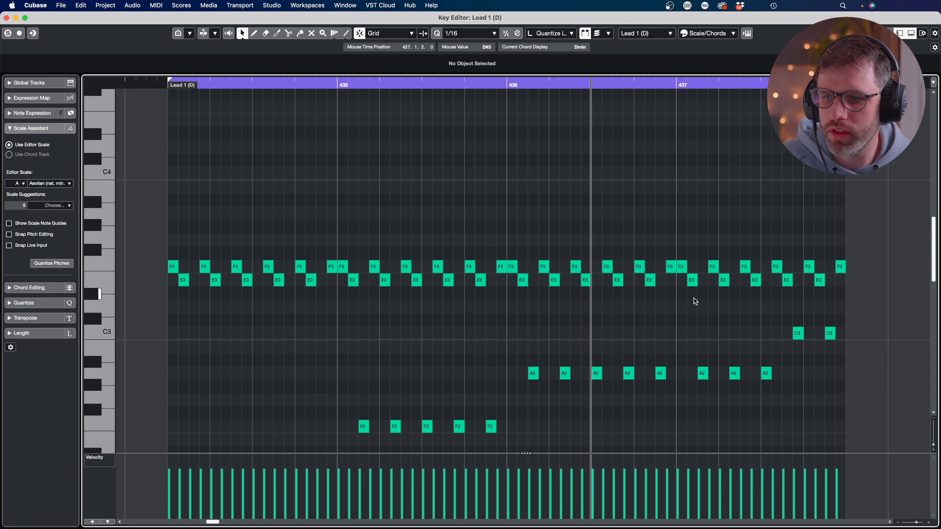
Step: Review the low notes of bars 434 to 436 group by group and play the sequence
left_click_drag(246, 350, 300, 413)
left_click_drag(351, 322, 412, 359)
left_click_drag(520, 270, 613, 314)
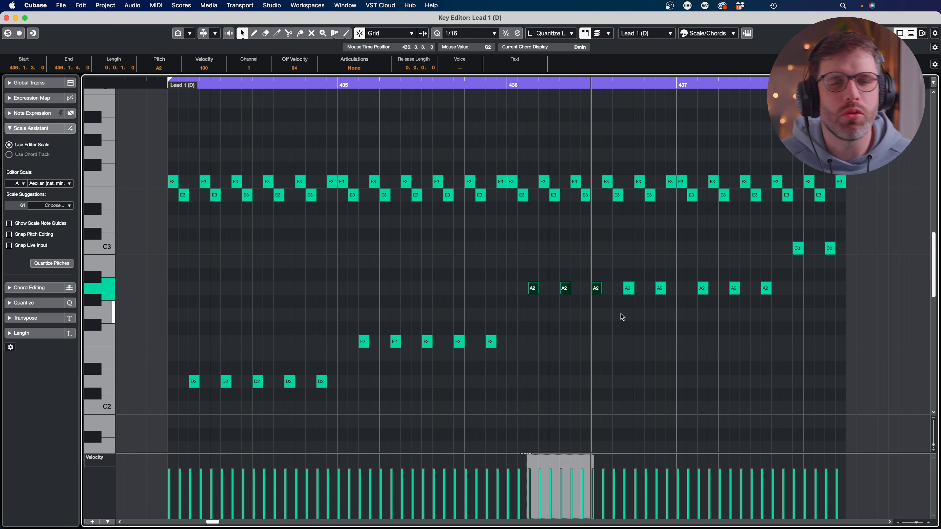
left_click_drag(517, 329, 340, 357)
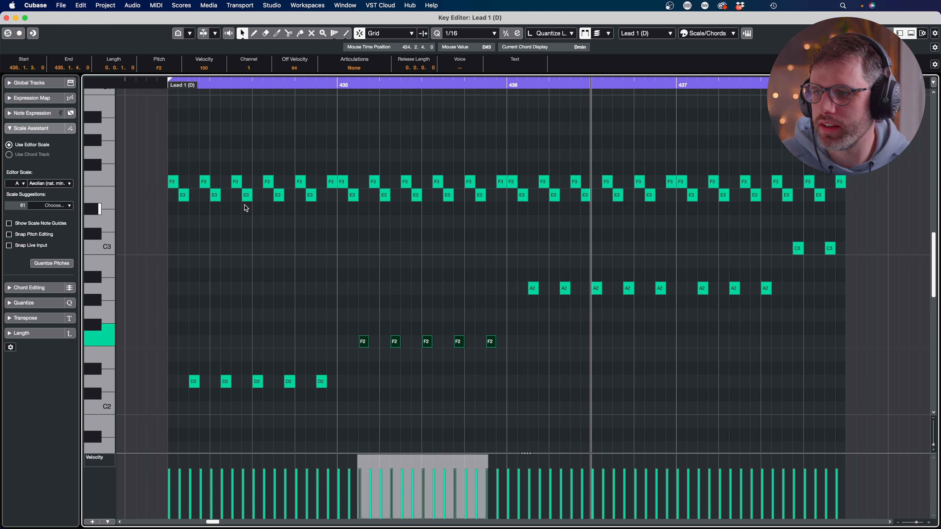
key("space")
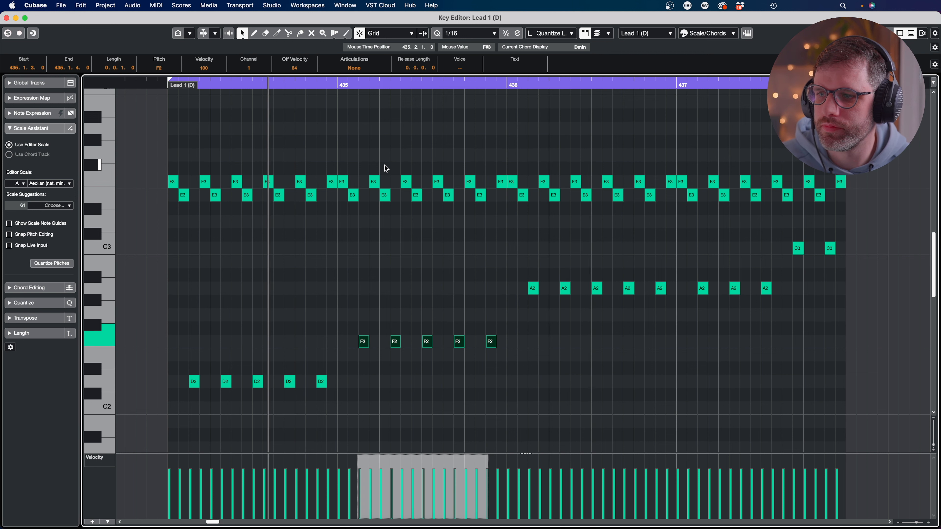
key("space")
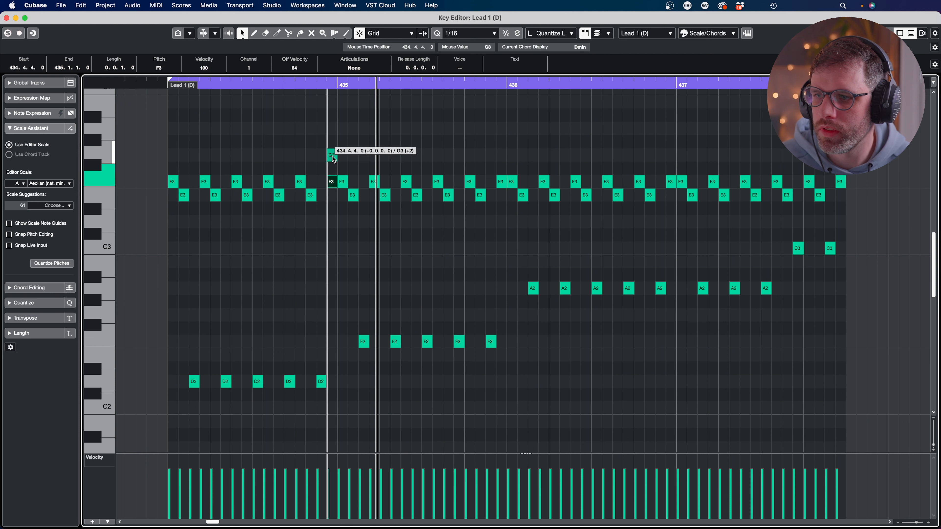
Step: Raise the last F3 note of bar 434 to G3 and the F3 notes of bar 435 to A3, and play the sequence
mouse_move(331, 181)
left_mouse_down()
mouse_move(332, 155)
mouse_move(501, 187)
left_mouse_up()
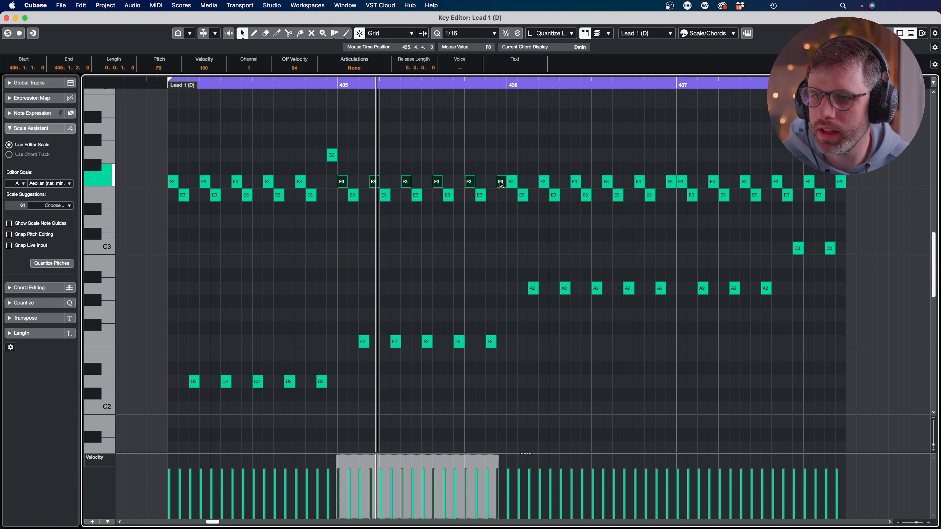
key("Up")
key("Up")
key("Up")
key("Up")
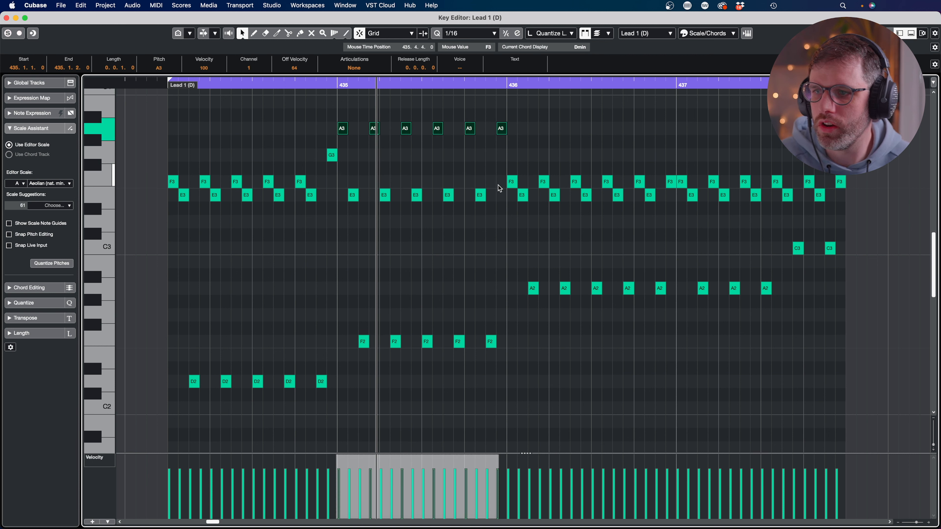
key("space")
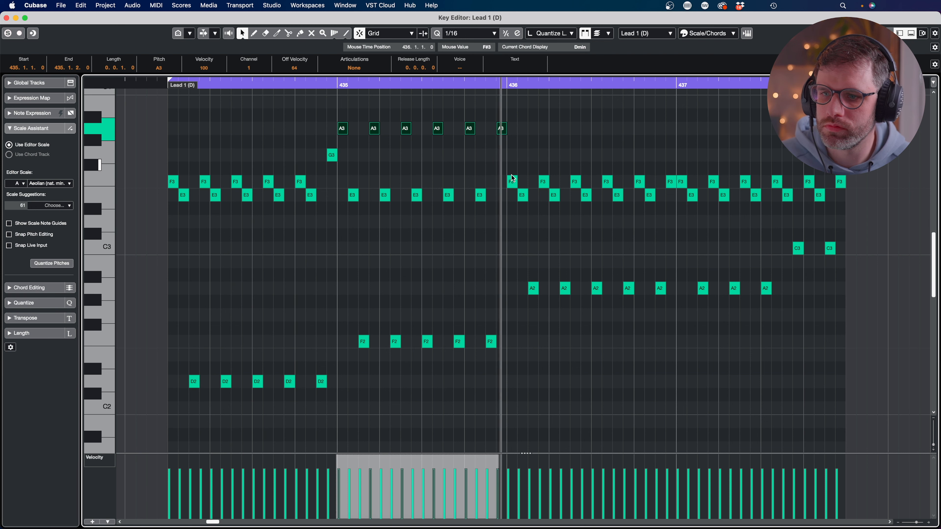
Step: Lower the E3 notes of bar 436 to C3 and its F3 notes to E3, and play the sequence
left_click_drag(523, 269, 659, 299)
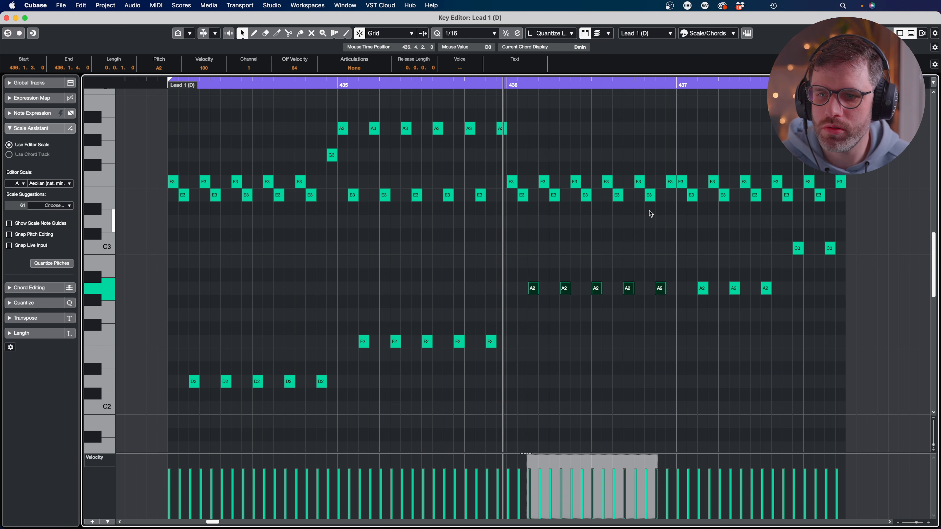
left_click_drag(666, 207, 526, 215)
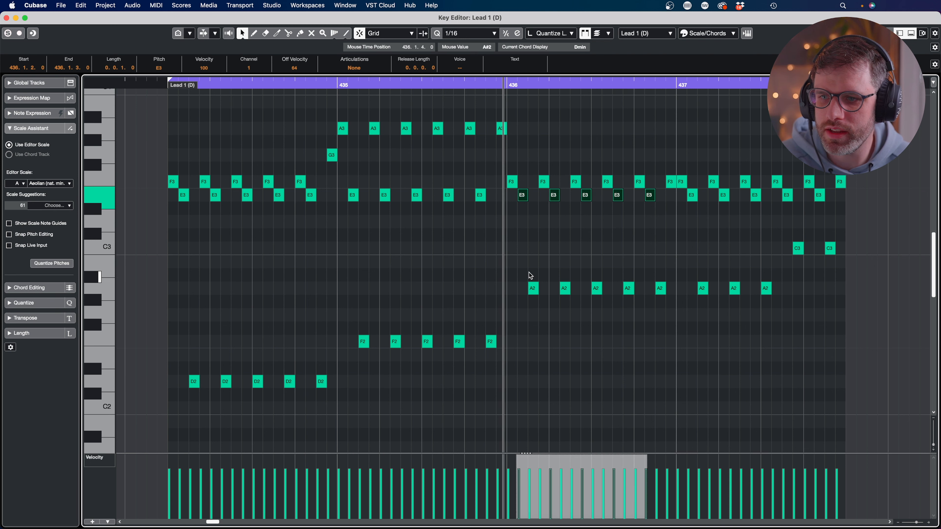
key("Down")
key("Down")
key("Down")
key("Down")
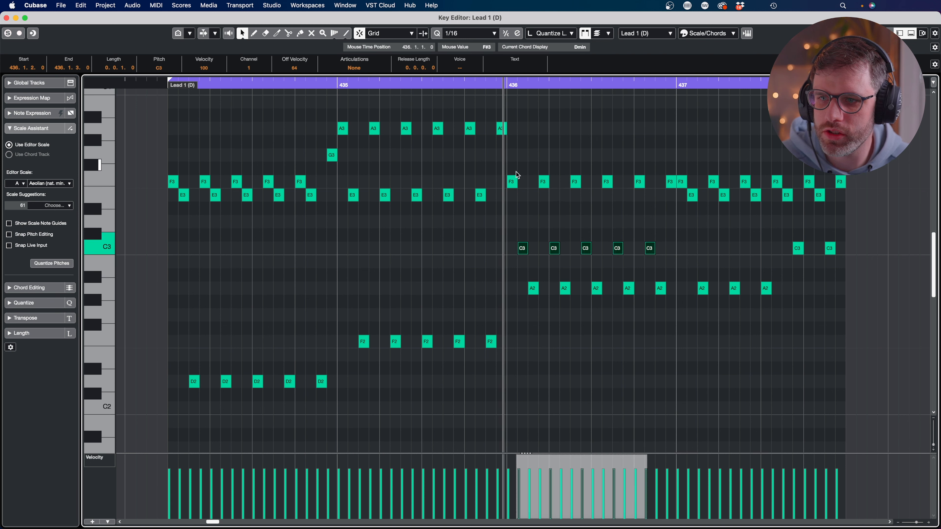
left_click_drag(507, 166, 673, 198)
key("Down")
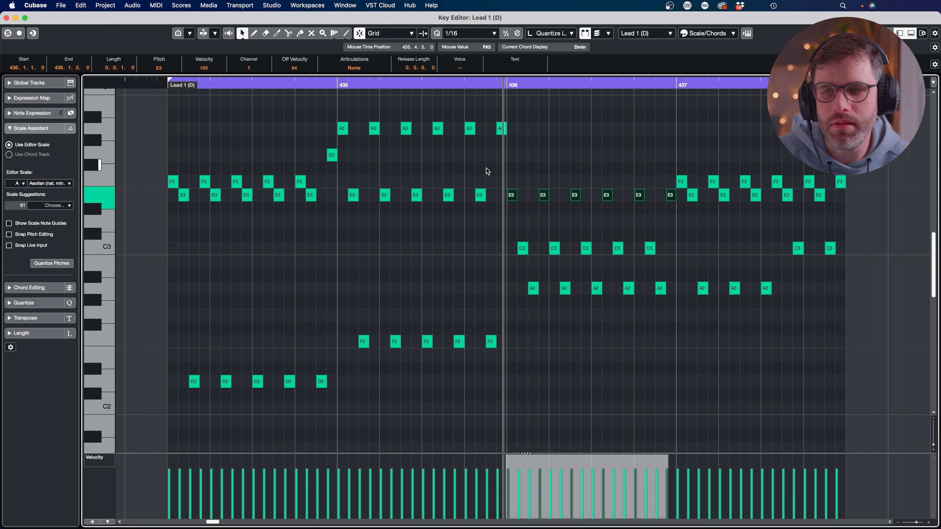
key("space")
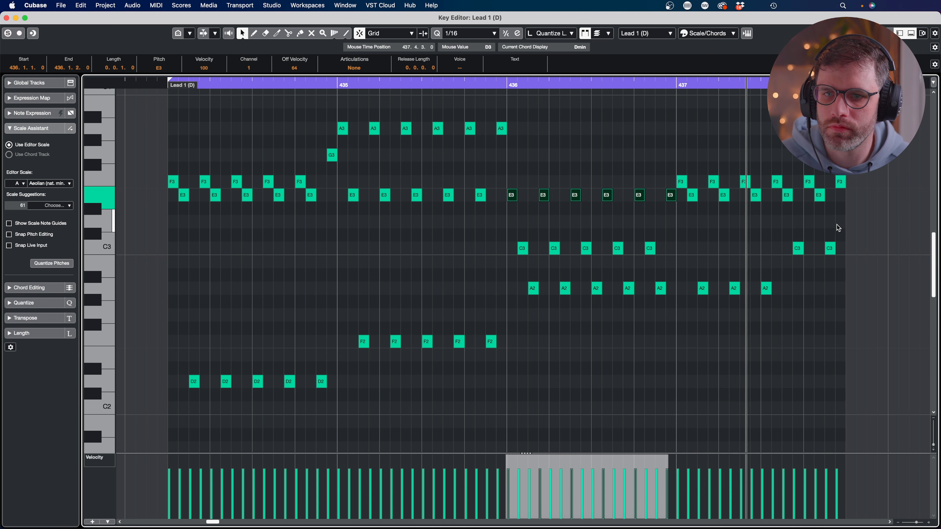
key("space")
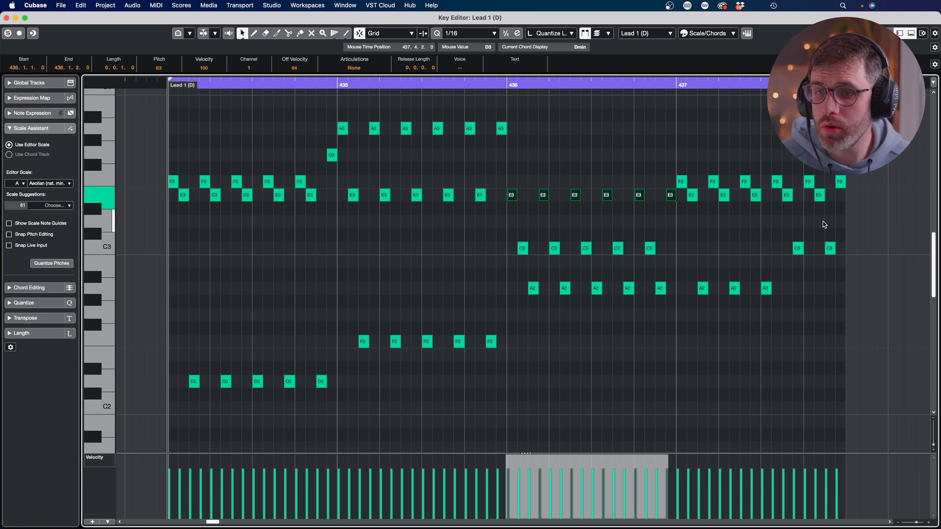
Step: Raise all the arpeggio notes by an octave and play the sequence
left_click(820, 221)
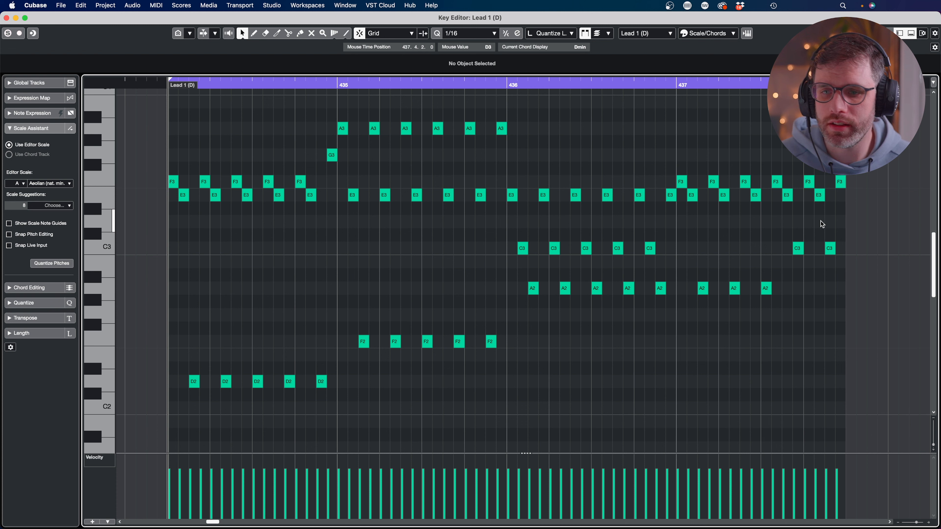
key("super+a")
key("shift+Up")
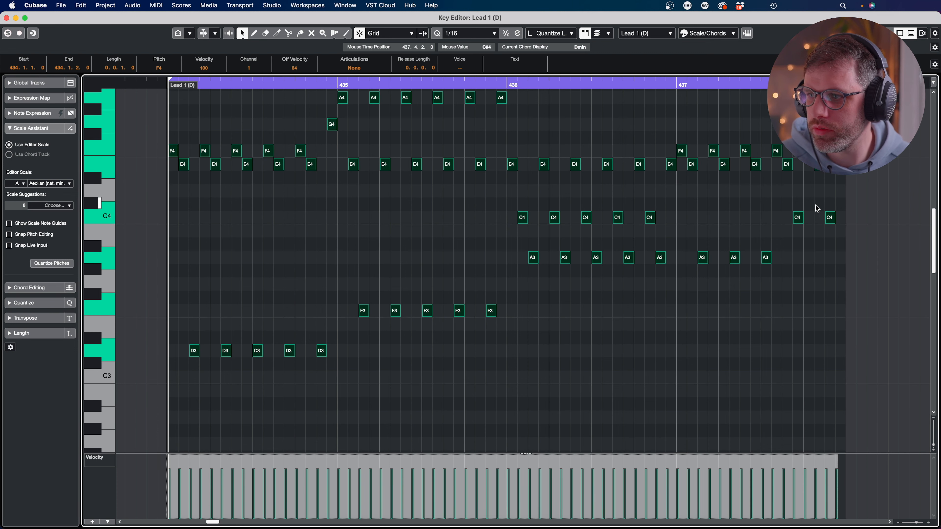
key("space")
left_click(647, 187)
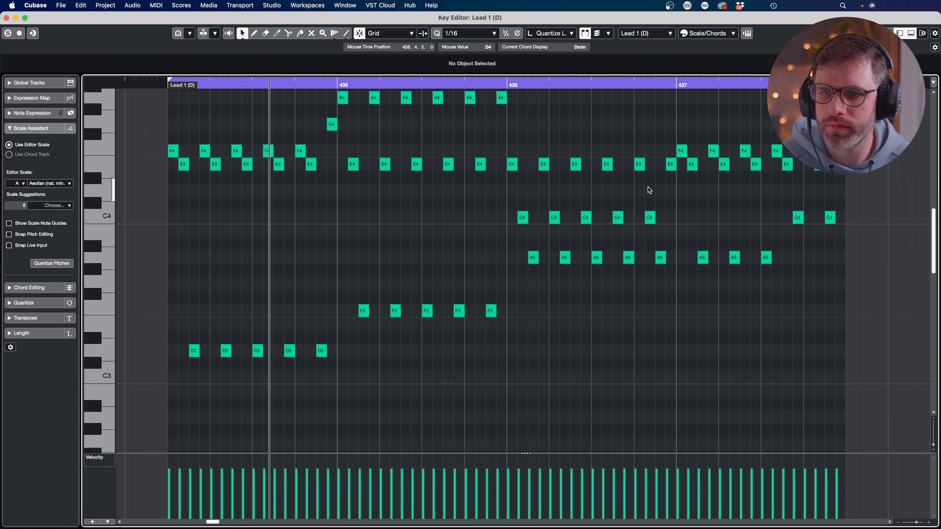
scroll(671, 217, "up", 2)
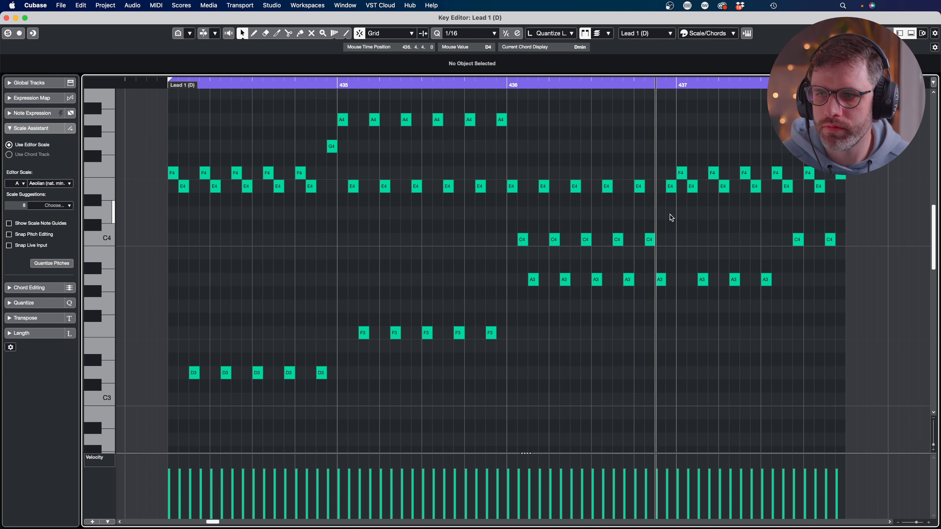
key("space")
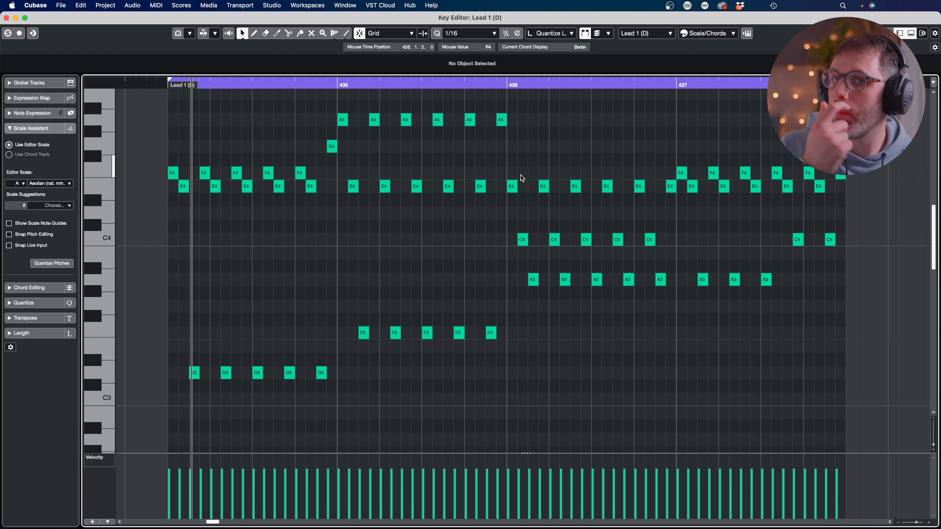
Step: Review the note groups of bars 434 to 436, comparing the high notes with the low notes
left_click_drag(278, 226, 450, 287)
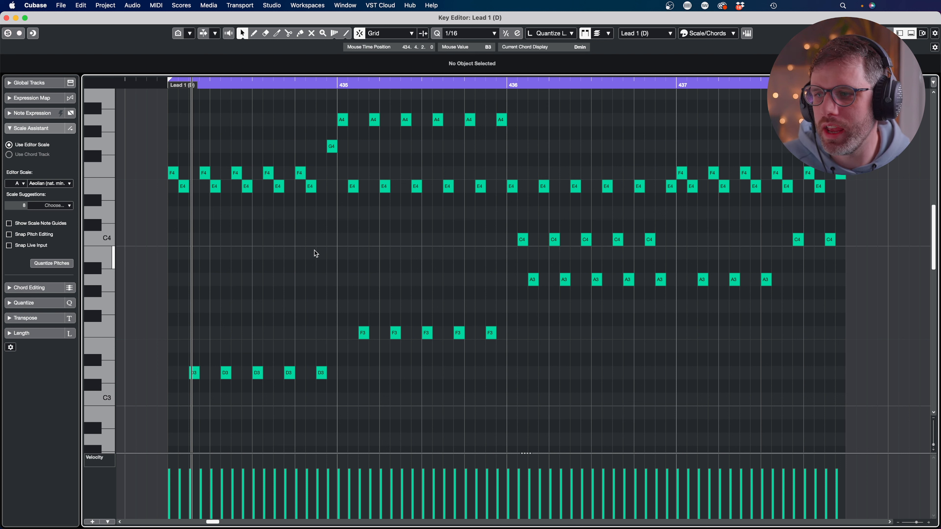
left_click_drag(196, 144, 288, 223)
left_click_drag(212, 220, 297, 296)
left_click_drag(365, 221, 437, 287)
left_click_drag(497, 212, 522, 290)
left_click(668, 266)
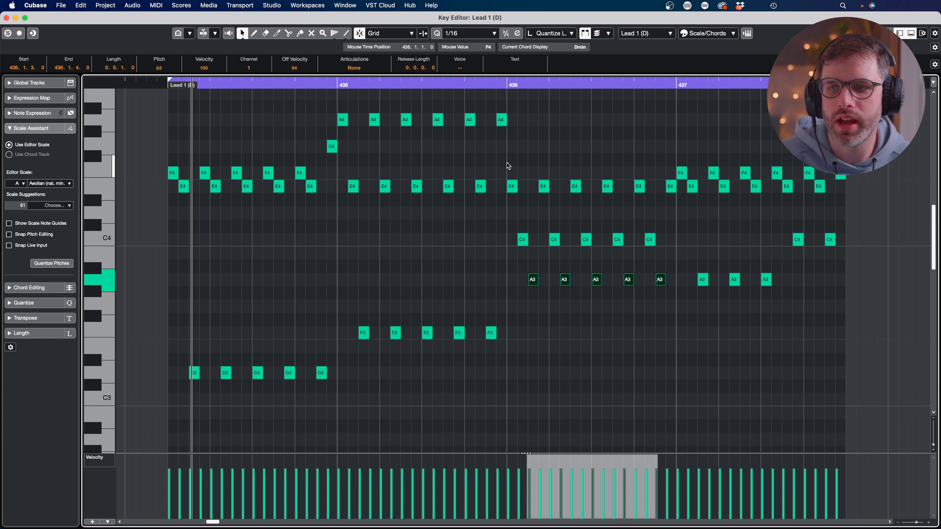
left_click(523, 98)
scroll(521, 104, "up", 3)
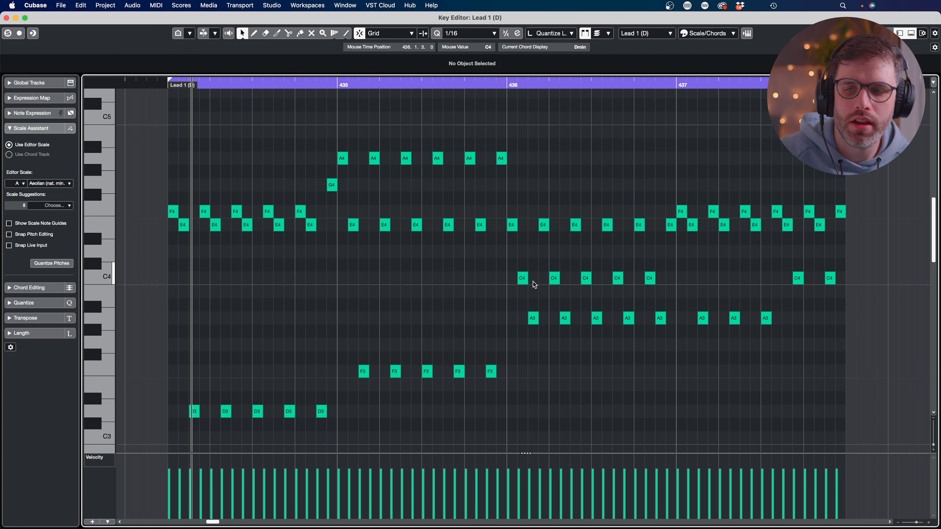
Step: Try the A3 notes of bar 436 an octave lower at A2, play the sequence, and restore them
left_click_drag(592, 319, 668, 332)
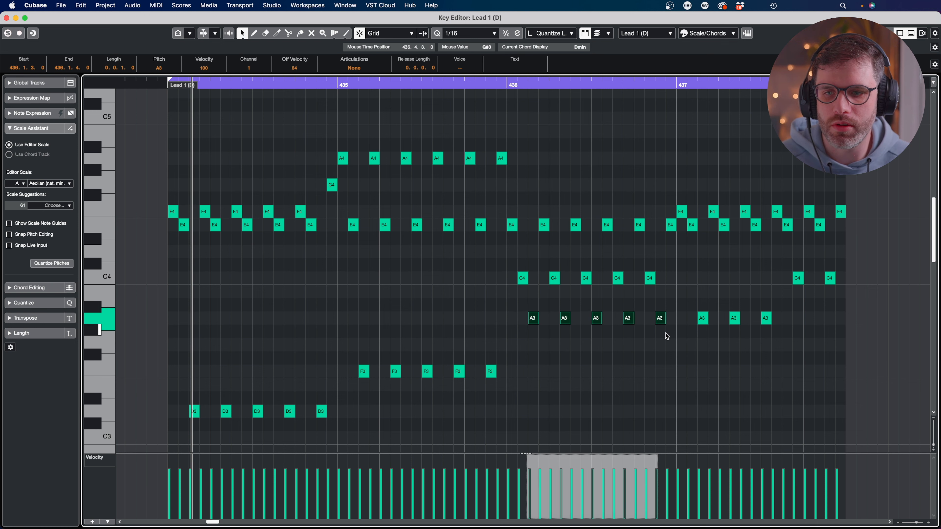
key("shift+Down")
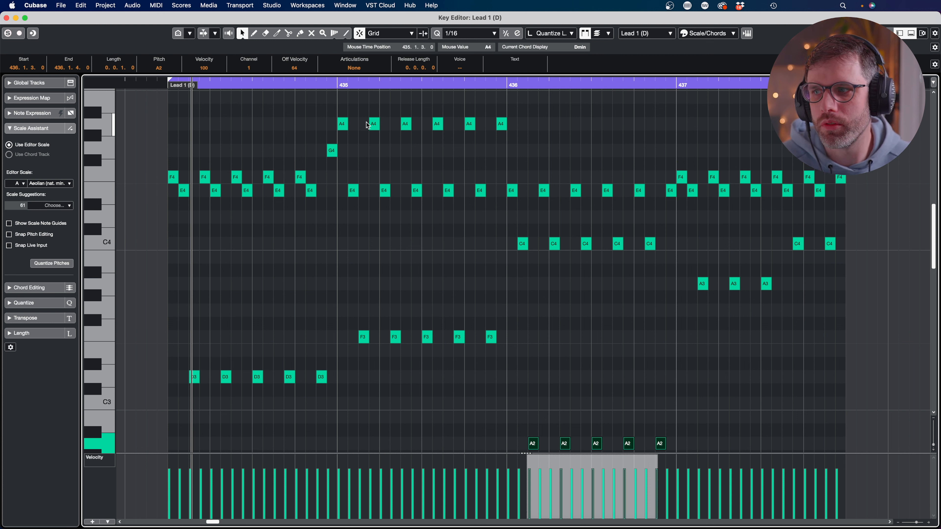
key("space")
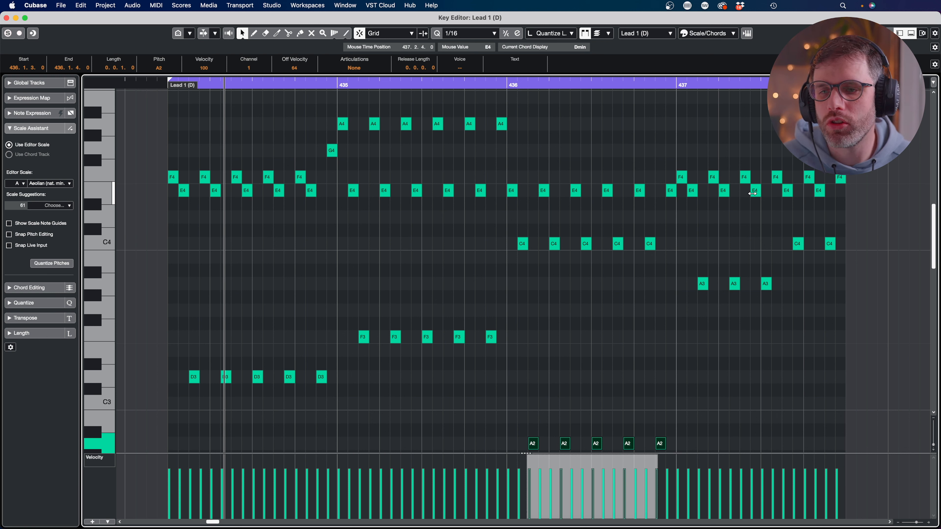
key("shift+Up")
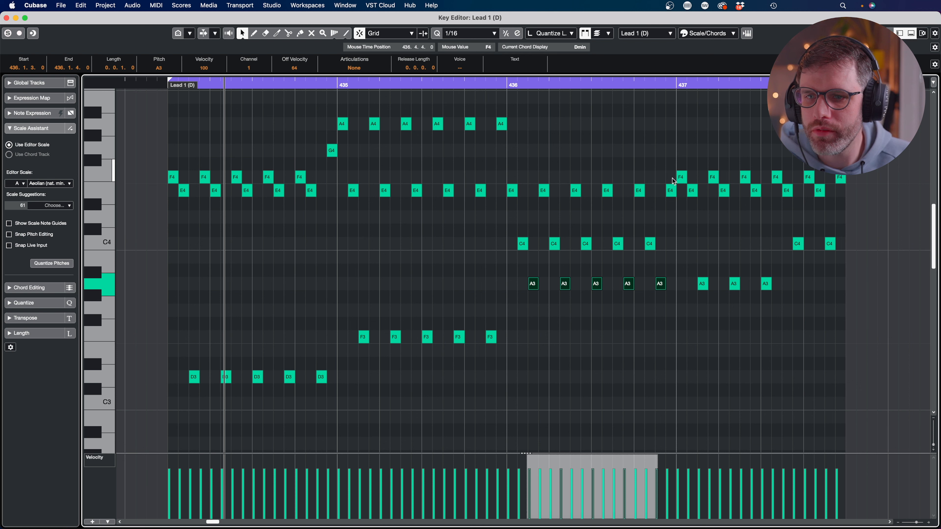
Step: Raise the E4 and C4 notes of bar 436 together by eight semitones, putting the upper notes on C5
left_click_drag(674, 181, 511, 252)
key("Up")
key("Up")
key("Up")
key("Up")
key("Up")
key("Up")
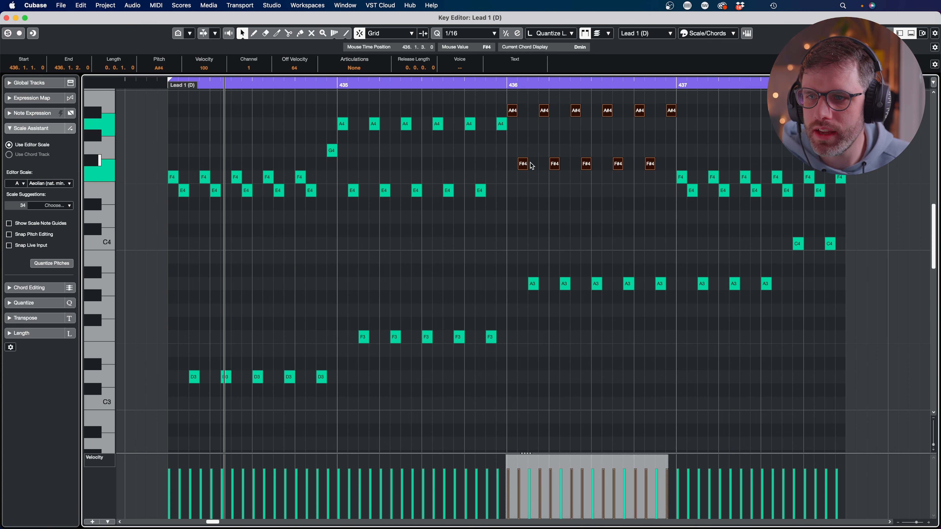
key("Up")
key("Up")
Step: Lower the middle row of notes in bar 436 to E4
left_click_drag(519, 170, 682, 144)
key("Down")
key("Down")
key("Down")
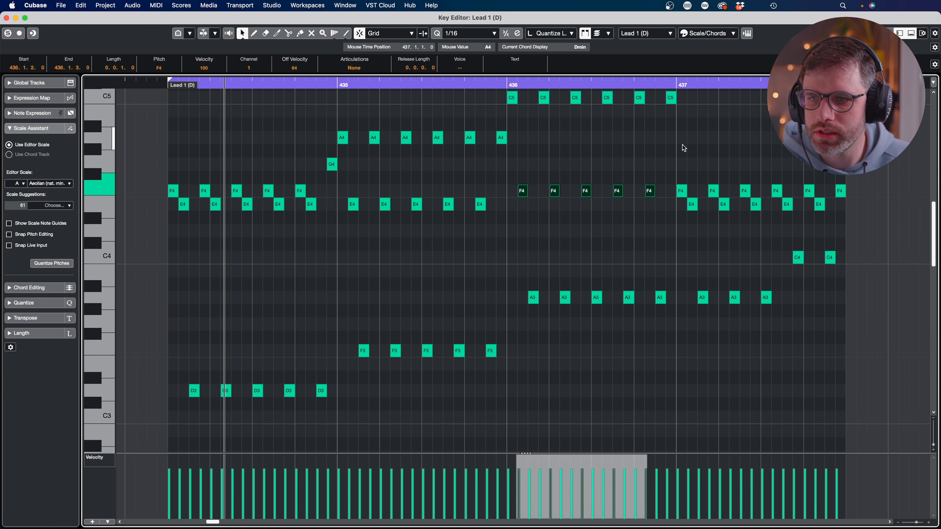
key("Down")
left_click(592, 119)
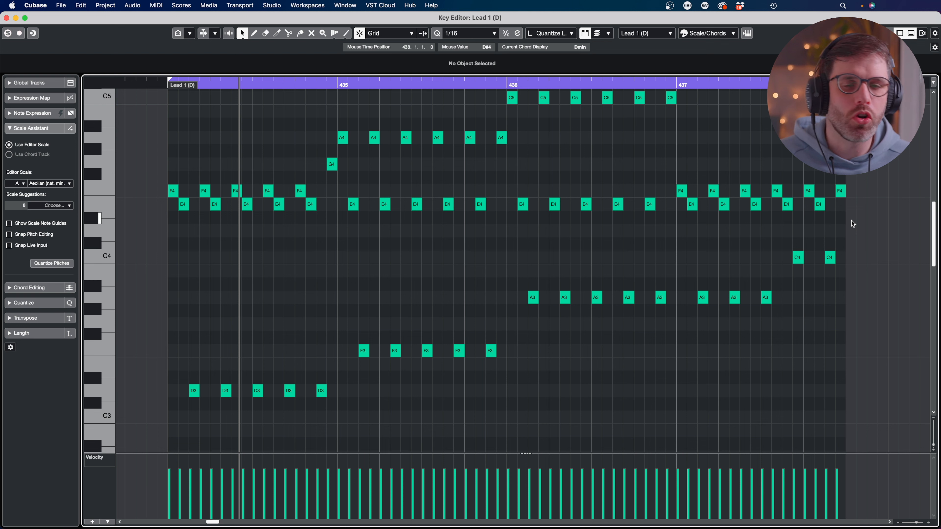
Step: Lower the whole arpeggio by an octave, listen to it, and save the project
key("super+a")
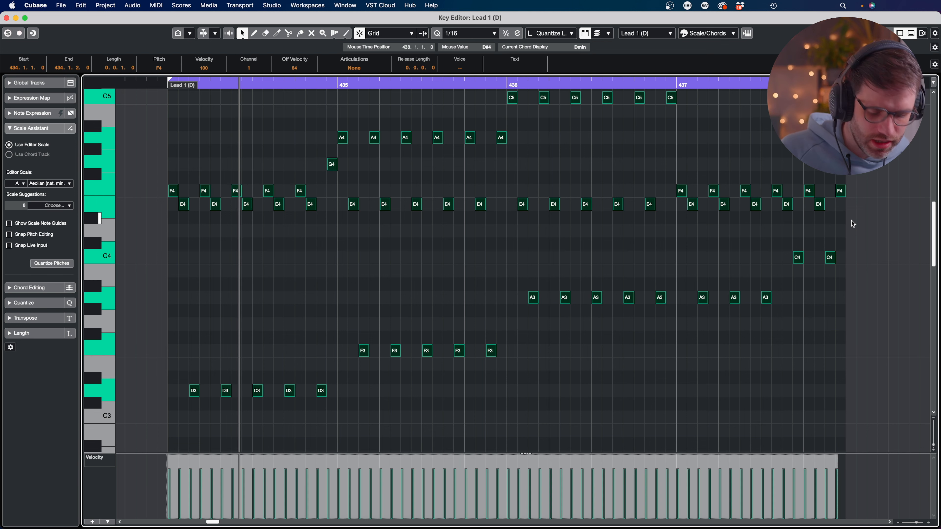
key("shift+Down")
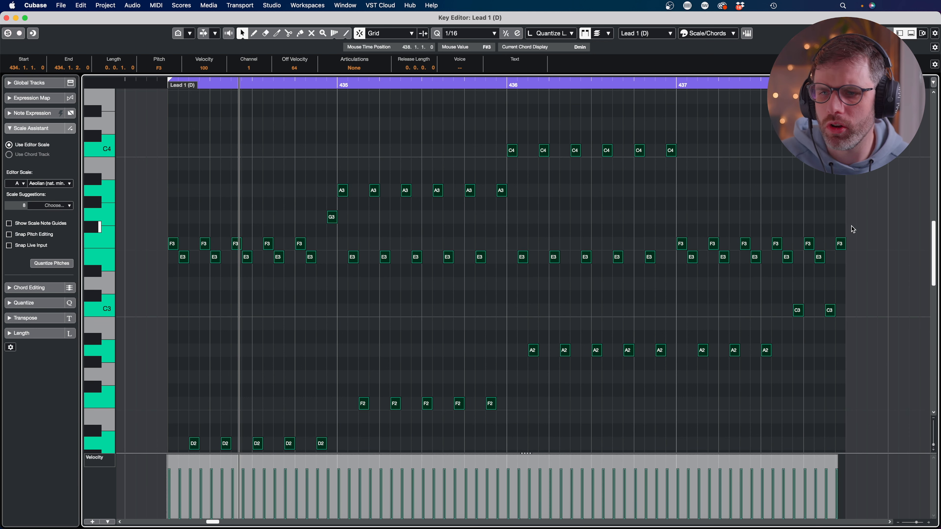
key("space")
left_click(566, 225)
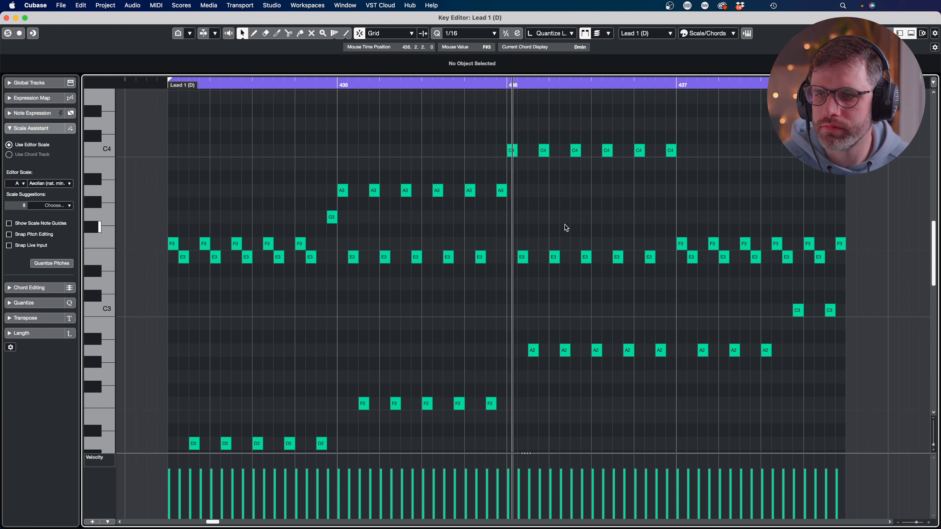
key("space")
key("super+s")
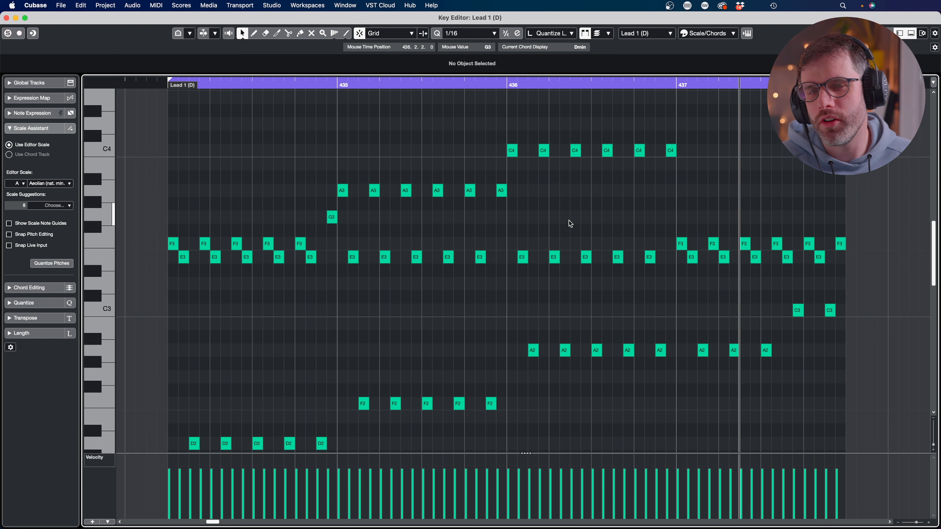
Step: Return to the project window and duplicate the four-bar Lead 1 part so the copy starts at bar 438
left_click_drag(668, 211, 829, 241)
key("Return")
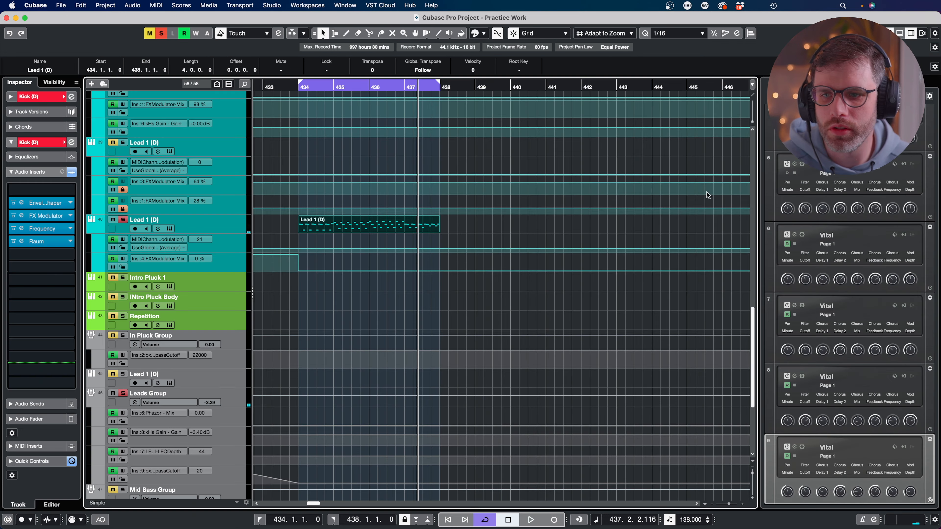
key("super+d")
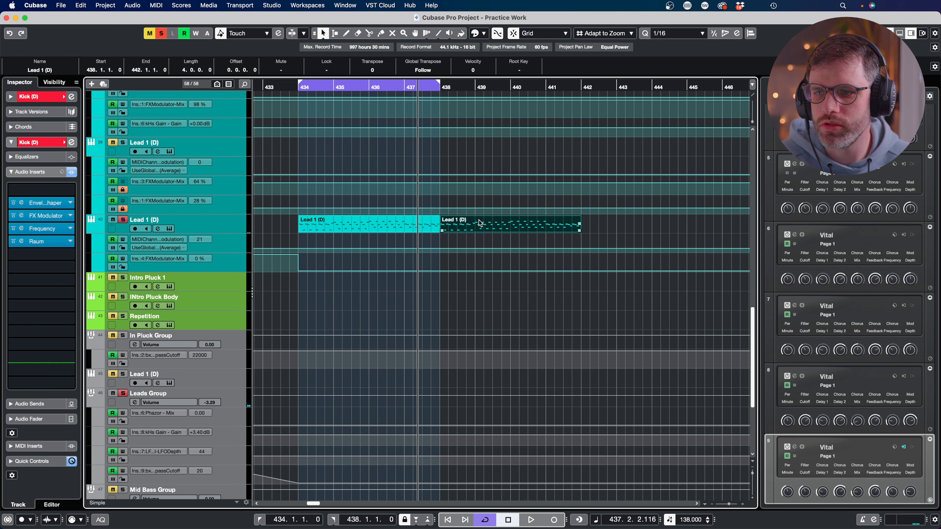
Step: Set the loop range to the copied Lead 1 part at bar 438 and open that part for note editing
double_click(374, 221)
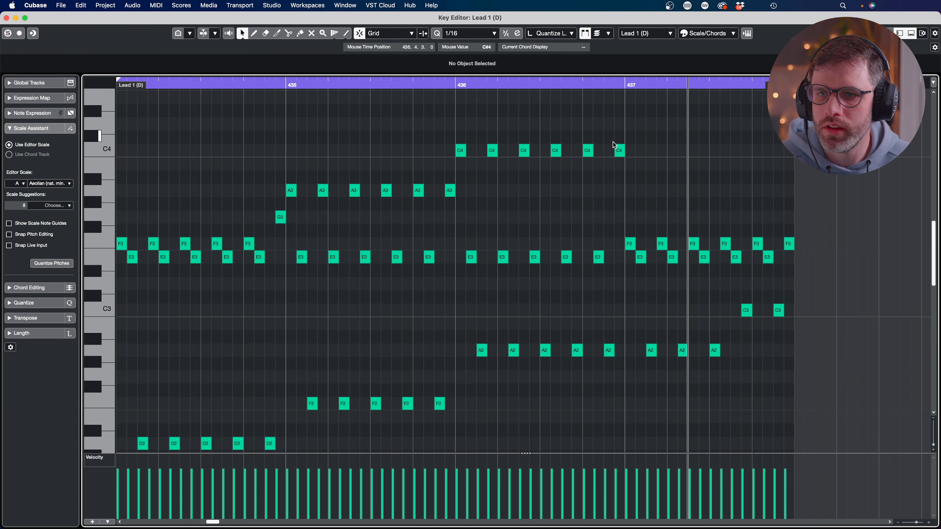
key("Return")
left_click(488, 225)
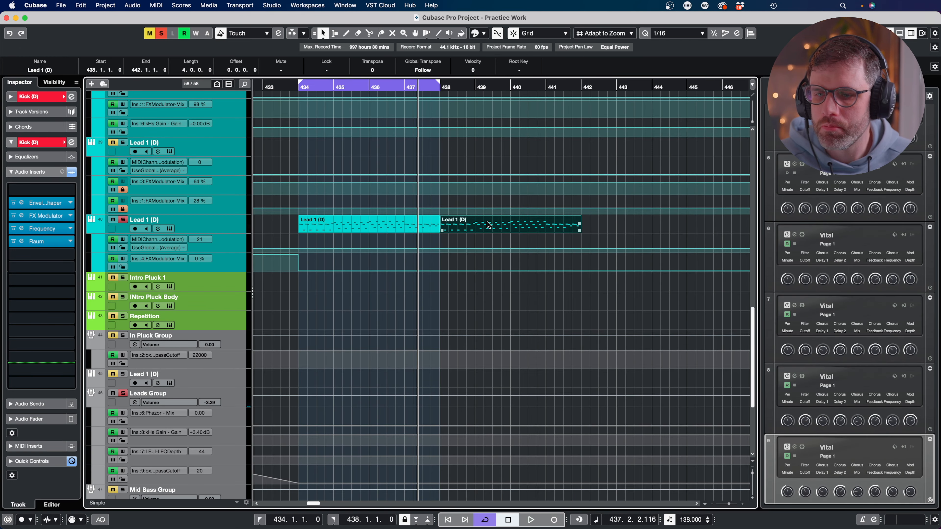
key("p")
key("Return")
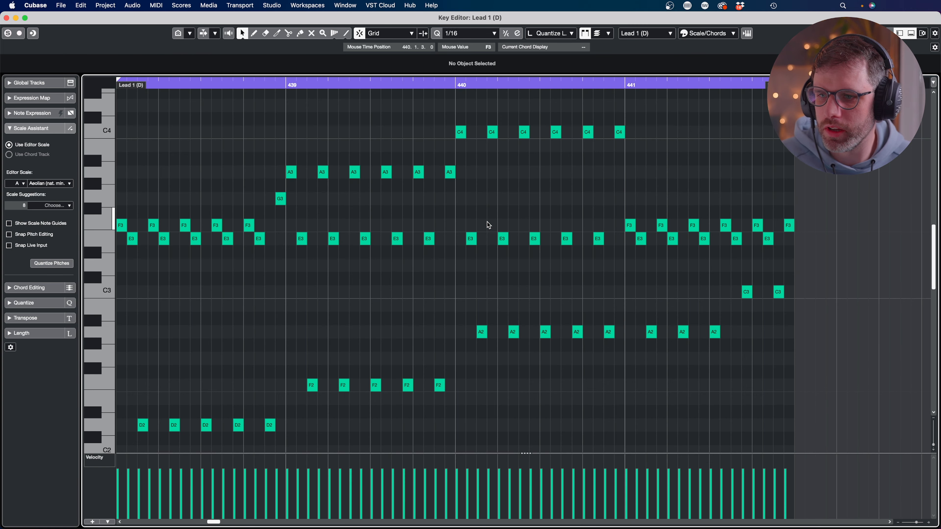
Step: Lower the C4 and E3 notes of bar 440 together by eight semitones to E3 and G#2
left_click_drag(456, 125, 619, 253)
key("Down")
key("Down")
key("Down")
key("Down")
key("Down")
key("Down")
key("Down")
key("Down")
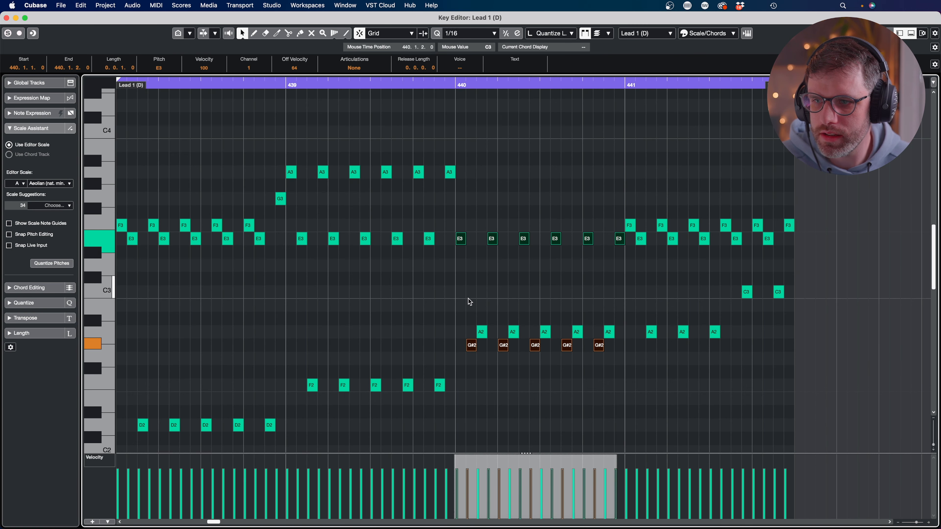
Step: Raise the G#2 notes of bar 440 to C#3
left_click_drag(458, 349, 612, 347)
key("Up")
key("Up")
key("Up")
key("Up")
key("Up")
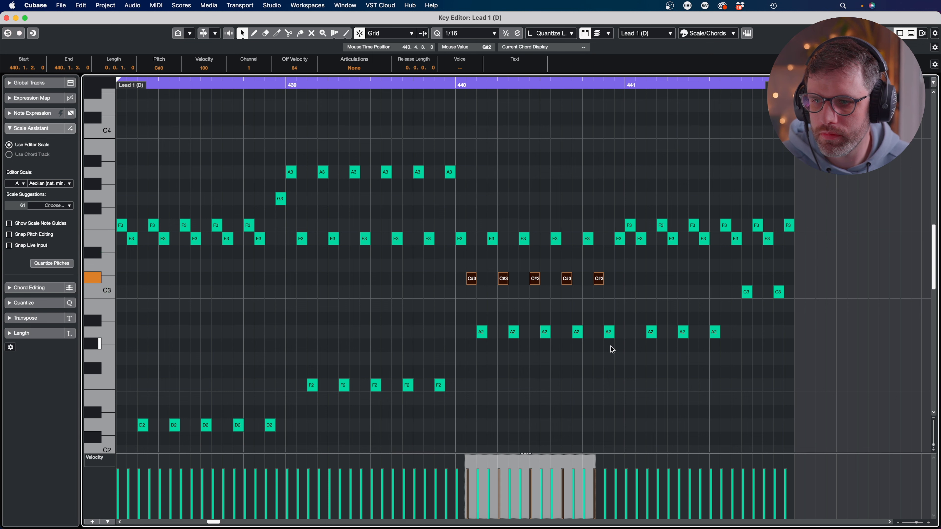
Step: Return to the project window, move the copied Lead 1 part about two and a half bars later, and open the part at bar 434 for editing
key("Down")
key("Escape")
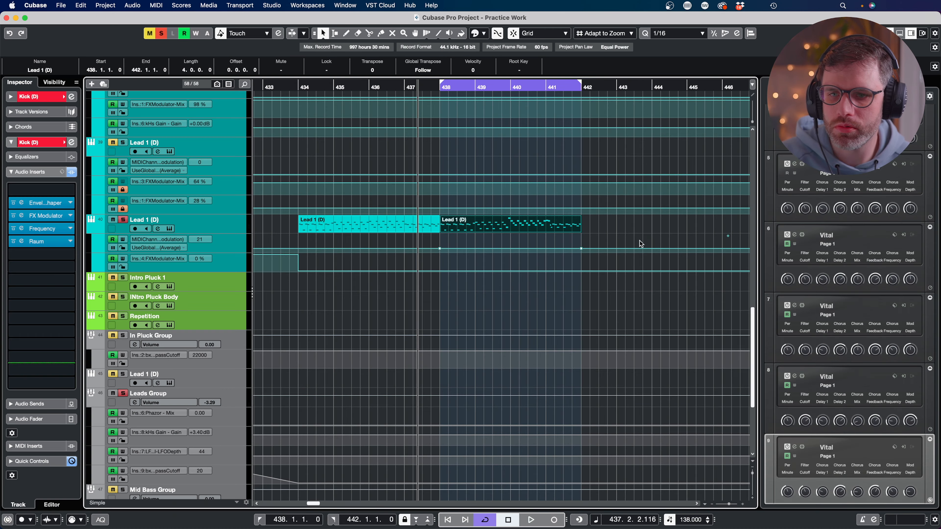
left_click_drag(490, 226, 587, 223)
left_click(396, 225)
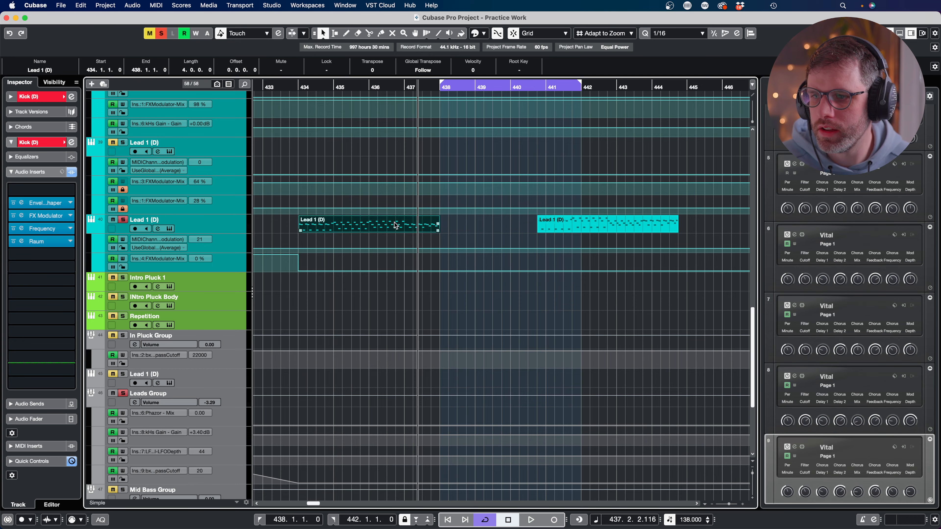
double_click(395, 225)
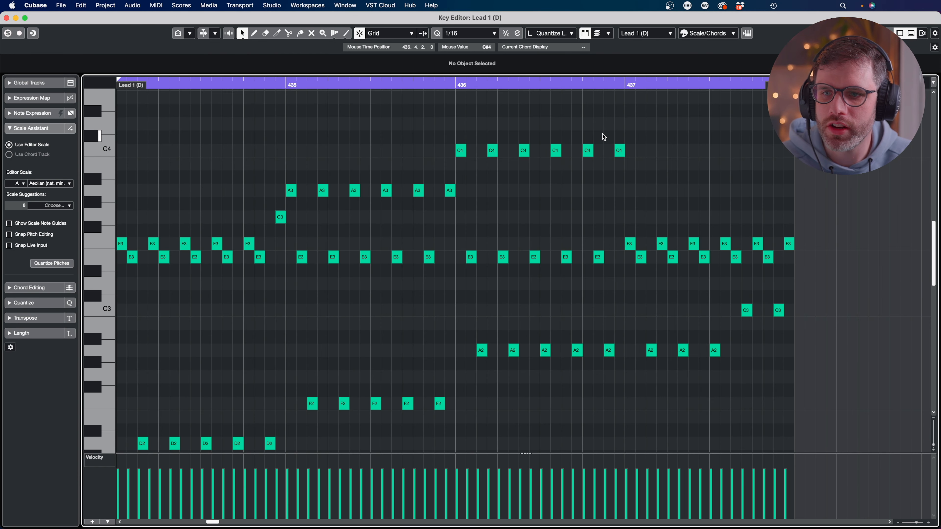
Step: Raise the F3 notes of bar 437 by six semitones to B3
left_click(620, 151)
left_click_drag(609, 223, 817, 244)
key("Up")
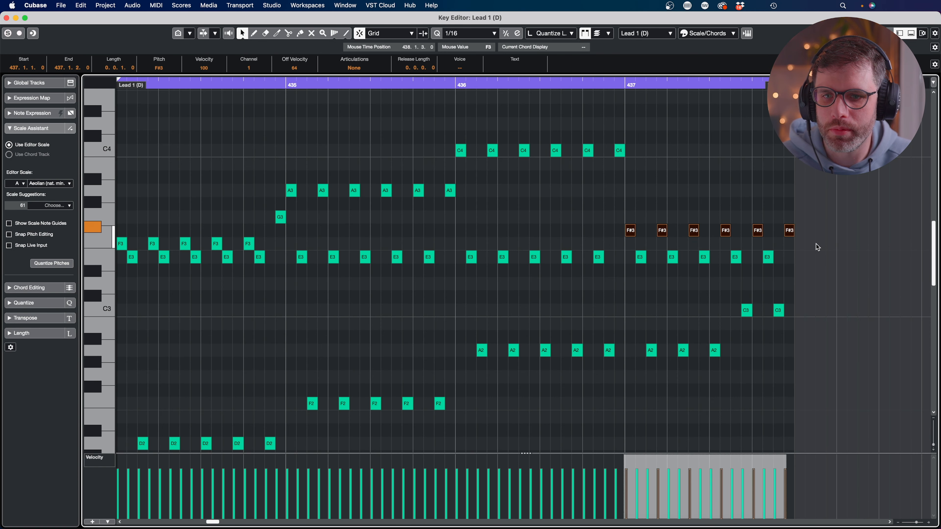
key("Up")
key("Up")
key("Up")
key("Up")
key("Up")
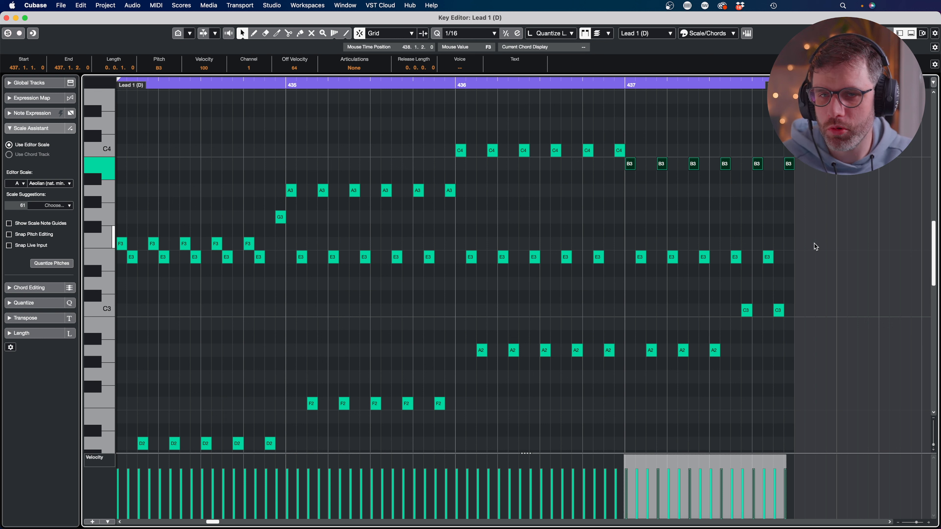
Step: Play the arpeggio and examine the high, middle and low note rows of bar 437 against the neighbouring bars
left_click(249, 243)
left_click(259, 257)
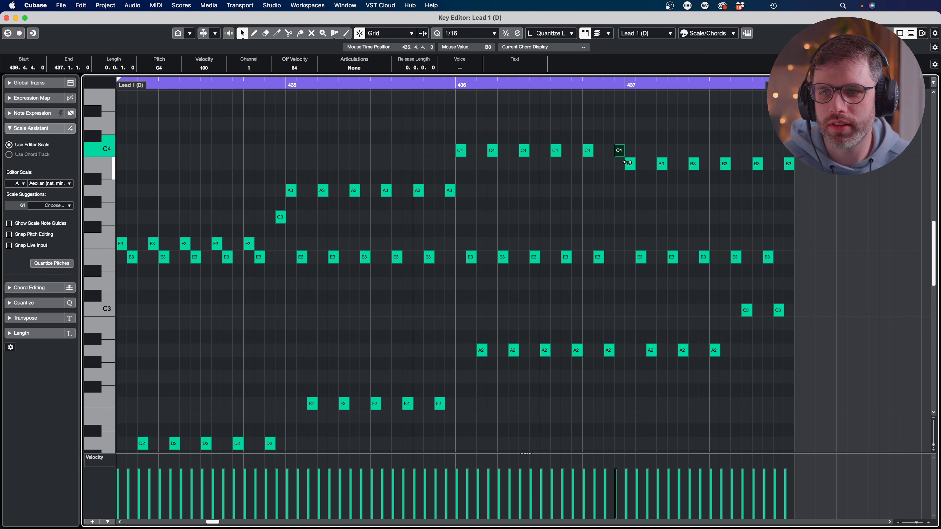
left_click_drag(625, 136, 798, 179)
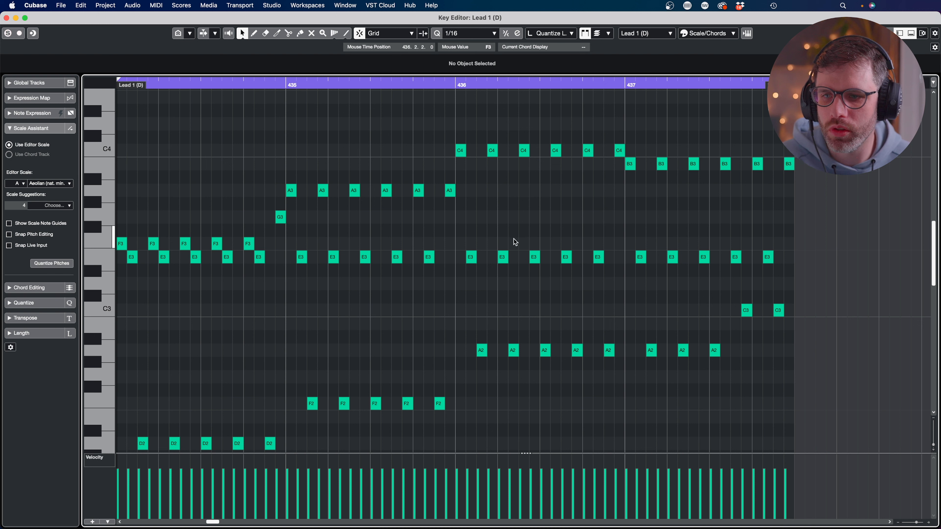
left_click_drag(514, 239, 713, 370)
left_click_drag(601, 168, 826, 167)
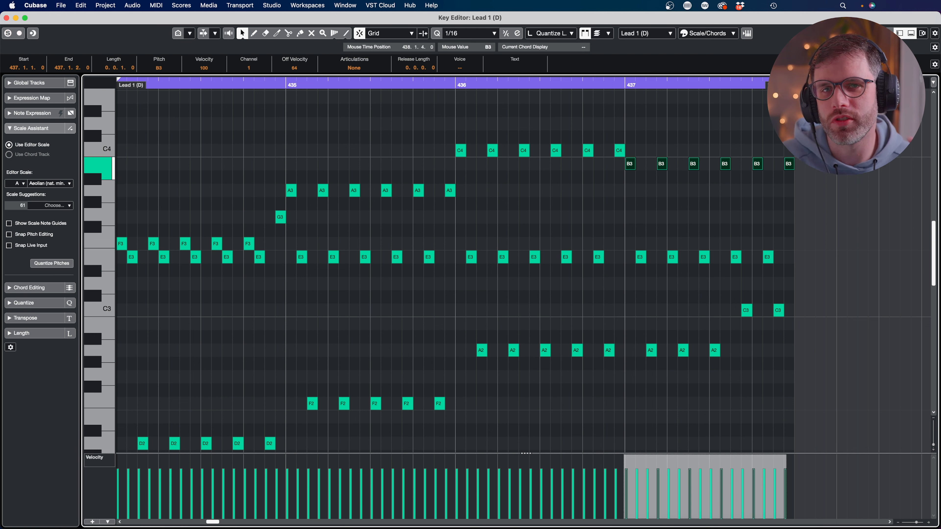
key("space")
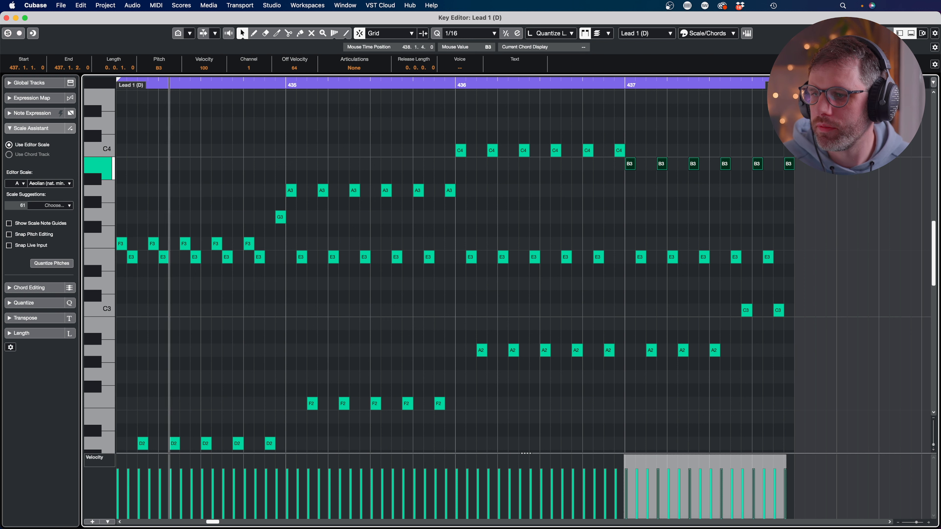
left_click(834, 184)
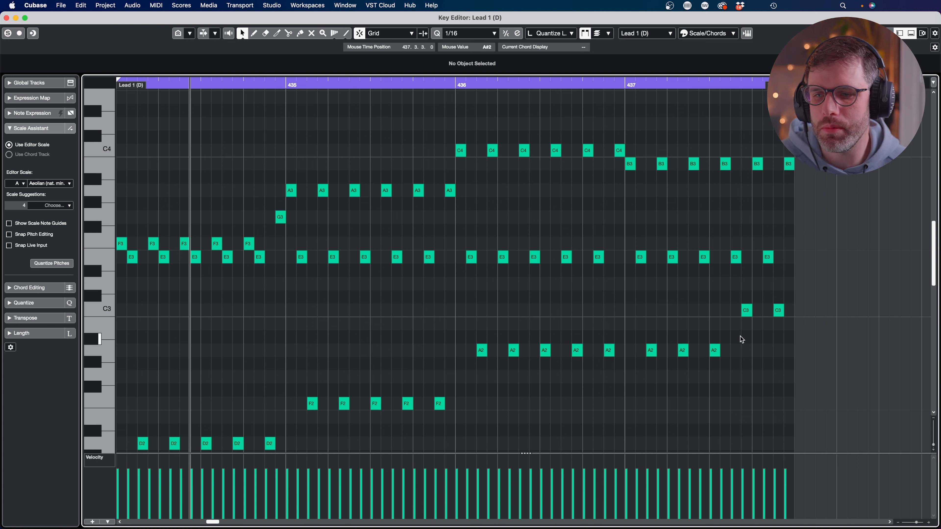
left_click_drag(740, 336, 645, 378)
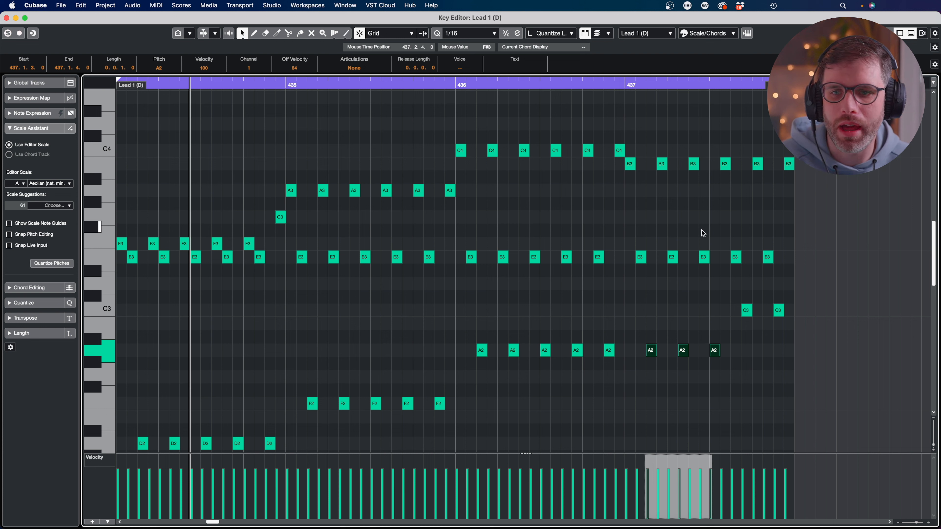
left_click_drag(631, 216, 773, 263)
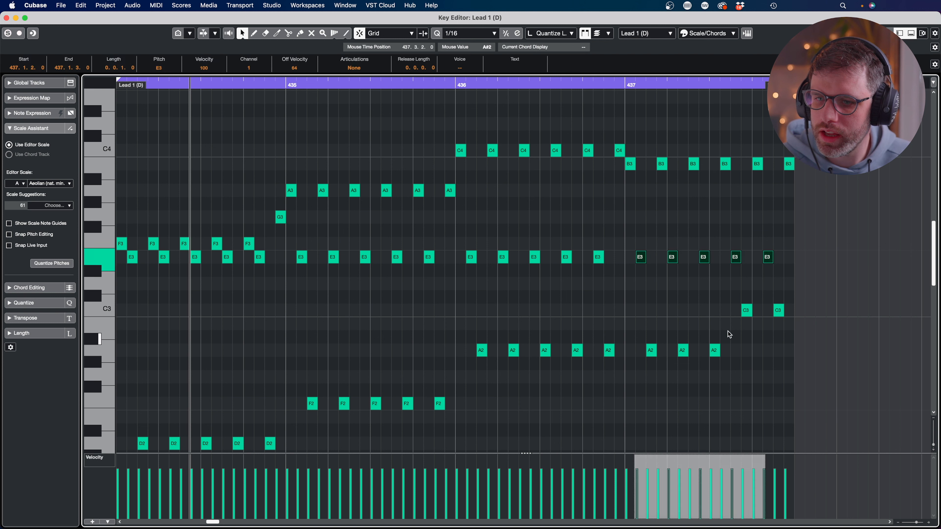
Step: Try lowering the A2 and C3 notes of bar 437 to G2 and play the result
left_click_drag(728, 331, 625, 357)
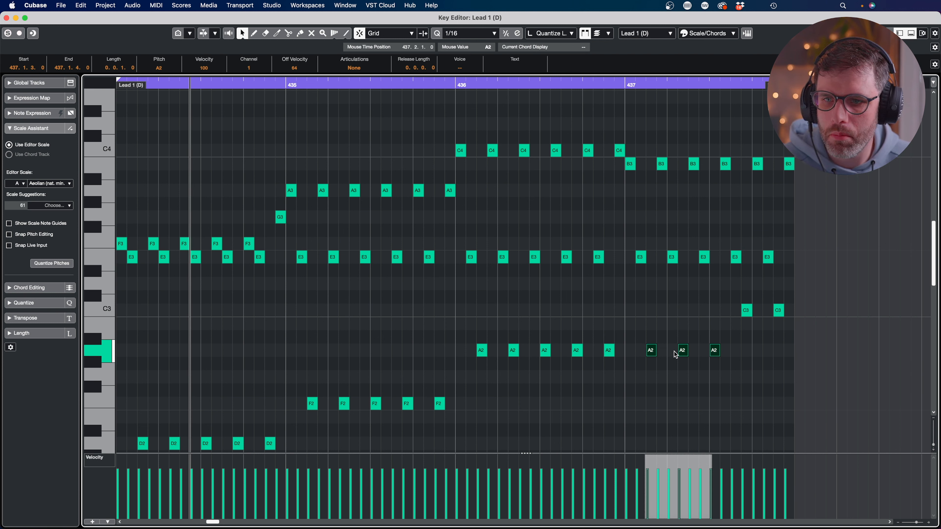
key("Down")
key("Down")
left_click_drag(729, 306, 830, 329)
key("Down")
key("Down")
key("Down")
key("Down")
key("Down")
key("space")
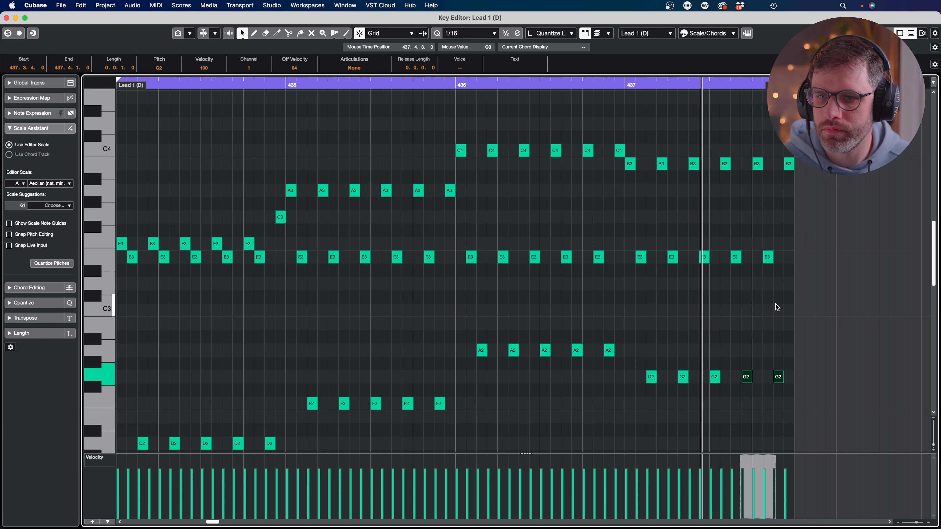
left_click_drag(629, 357, 691, 330)
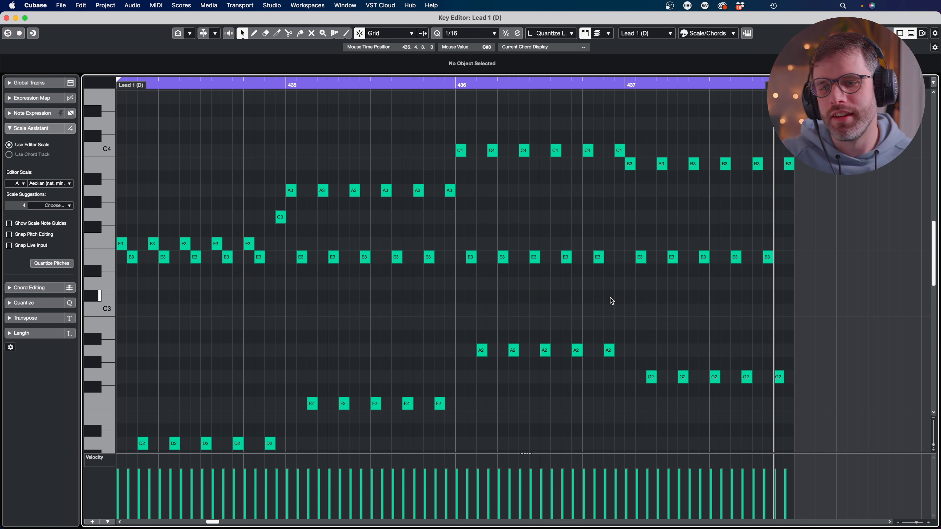
Step: Raise the low notes of bar 437 back to A2 for the first three and C3 for the last two
left_click_drag(634, 349, 845, 389)
key("Up")
key("Up")
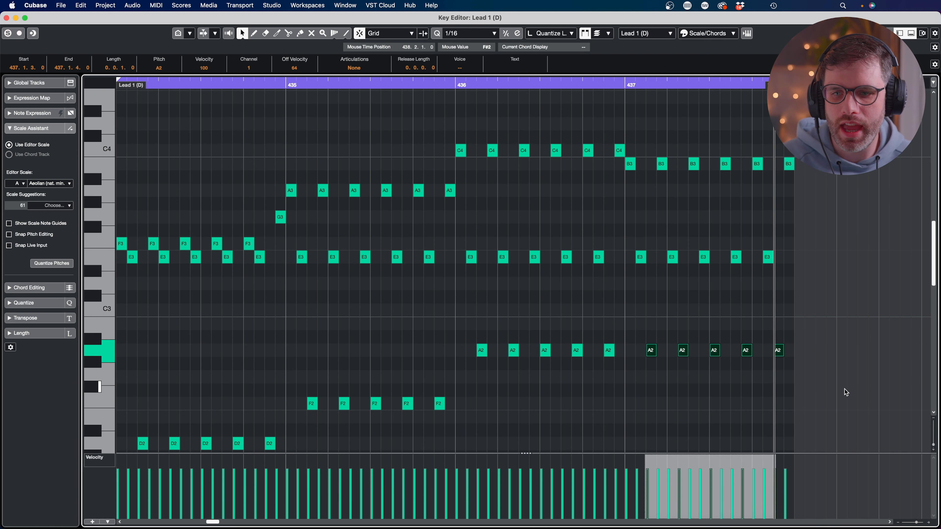
left_click_drag(804, 309, 738, 358)
key("Up")
key("Up")
key("Up")
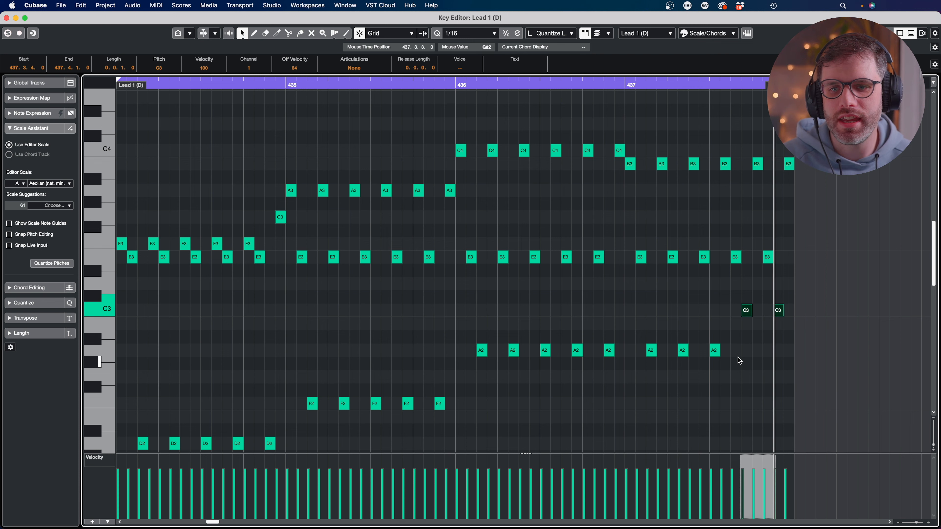
Step: Move the older copy past bar 442, duplicate the Lead 1 part at bar 434 to bar 438, and open the new copy
key("Escape")
left_click_drag(550, 228, 620, 227)
left_click(416, 226)
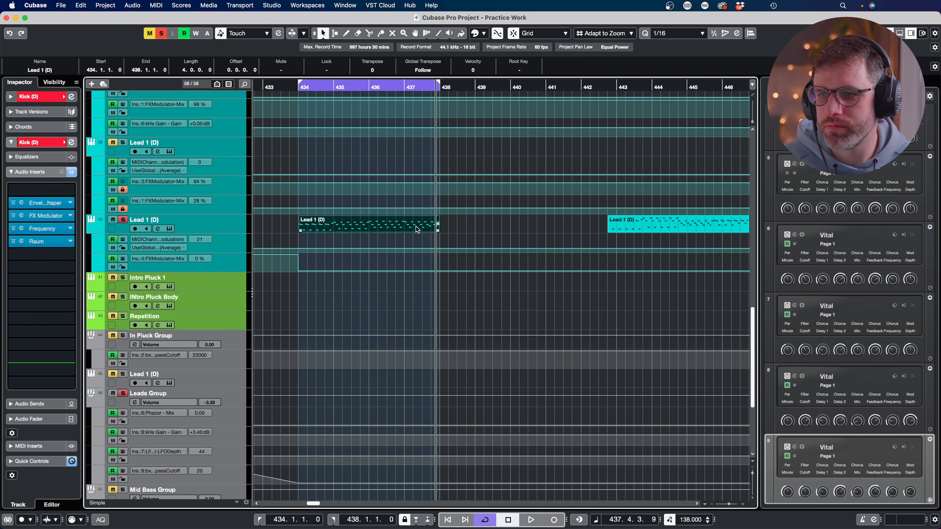
key("super+d")
double_click(449, 227)
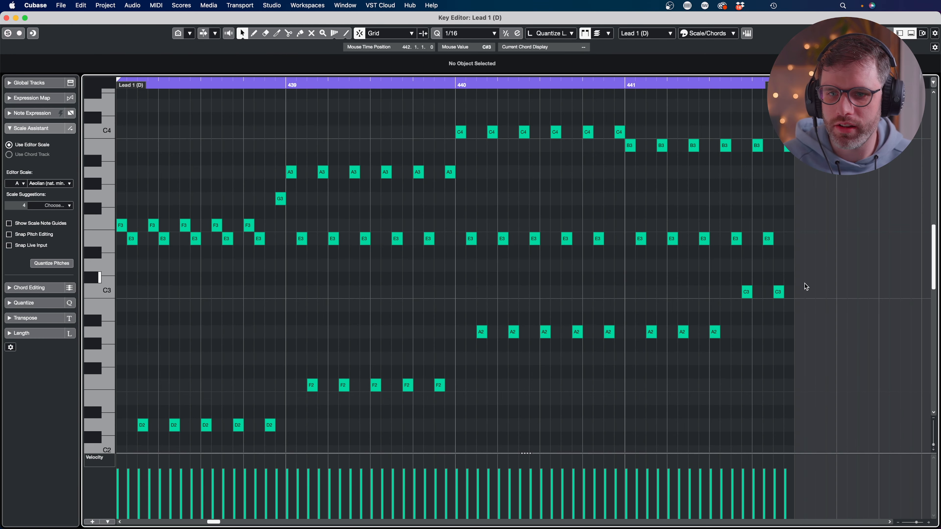
Step: Lower all low notes of bar 441, the A2 and C3 ones, to G2 and close the note editor
left_click_drag(818, 284, 632, 335)
key("Down")
key("Down")
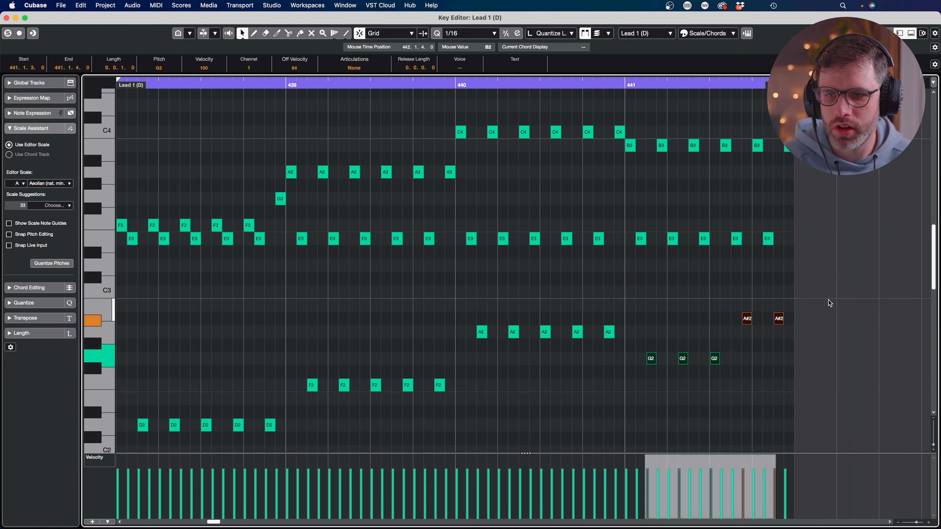
left_click_drag(833, 299, 719, 337)
key("Down")
key("Down")
key("Down")
key("Escape")
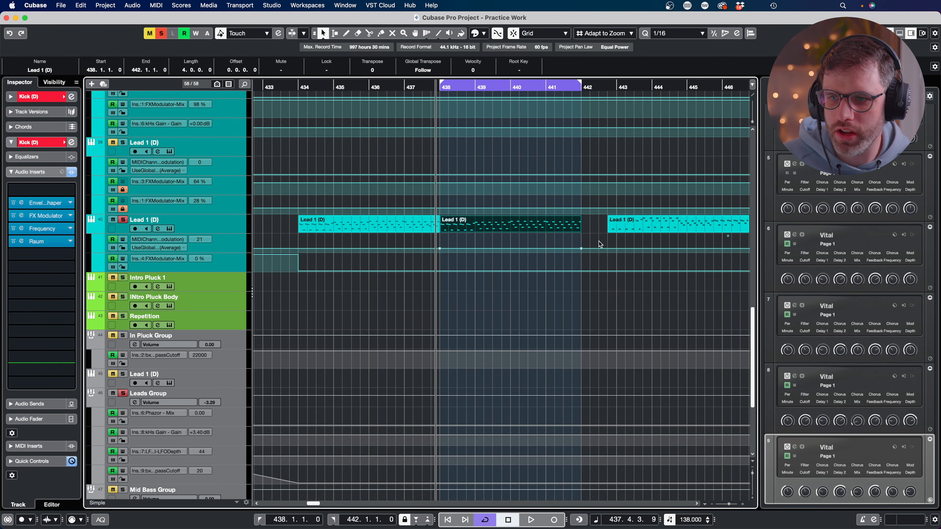
Step: Set the loop range from bar 434 to 442 and glue the two Lead 1 parts into one eight-bar part
left_click(418, 227, "shift")
key("p")
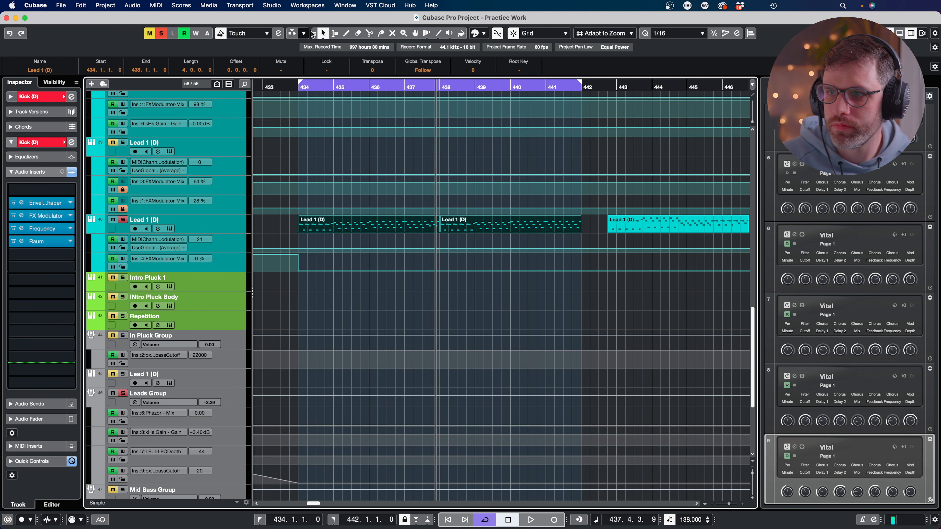
left_click(398, 219)
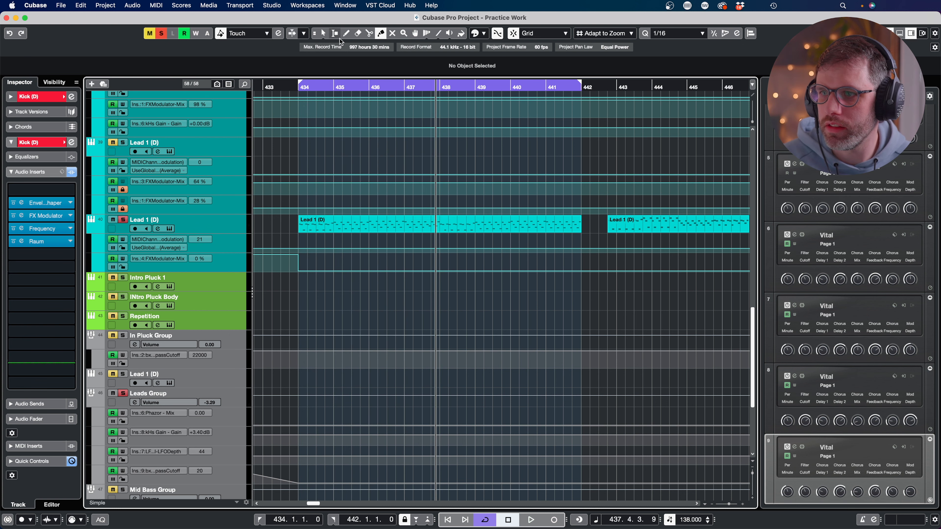
Step: Open the merged Lead 1 part and play through it with all eight bars in view
double_click(412, 218)
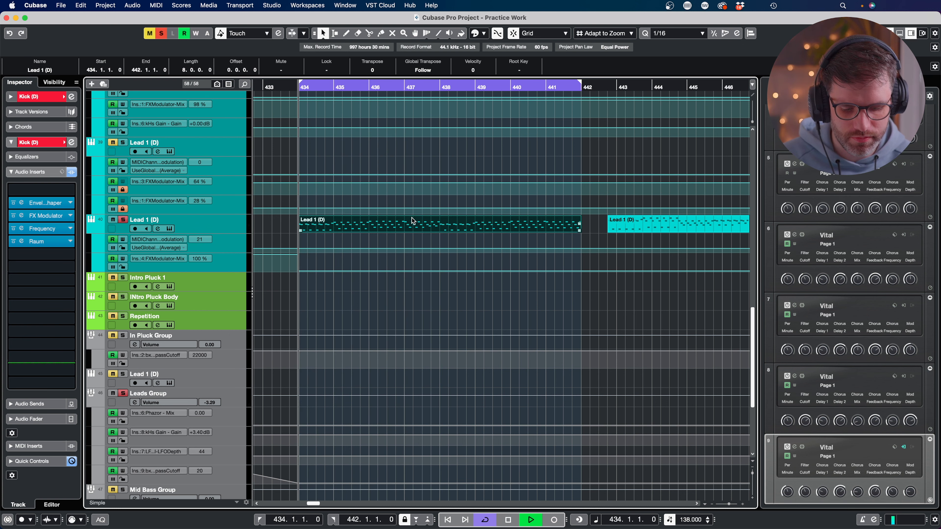
key("g")
key("g")
key("g")
key("g")
key("g")
key("g")
key("g")
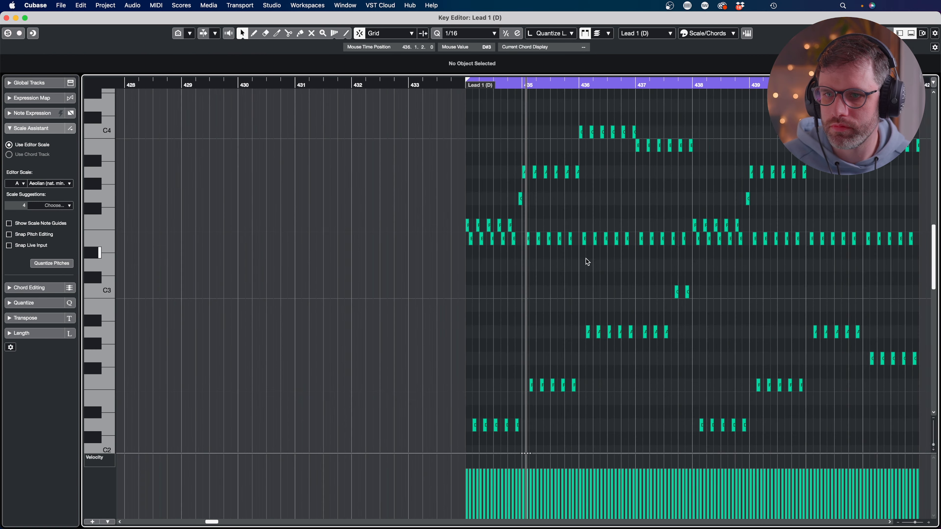
scroll(595, 252, "right", 3)
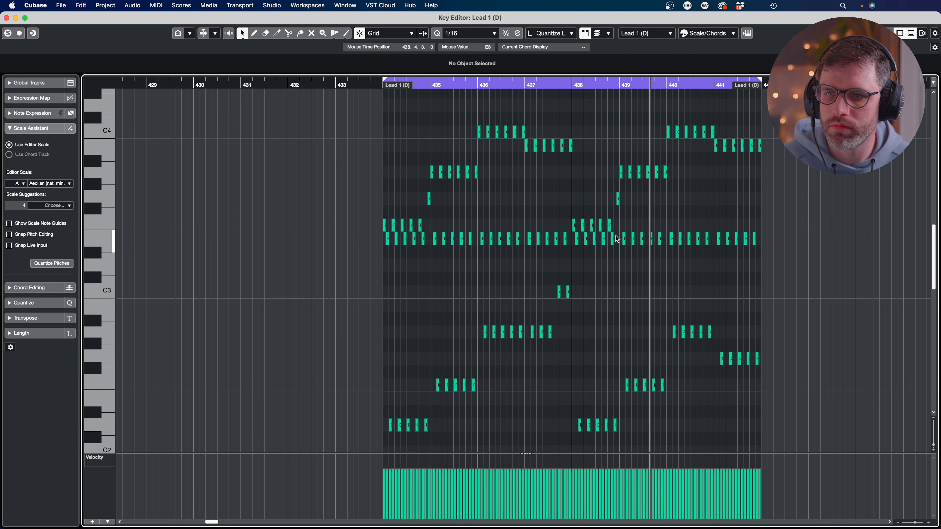
key("super+w")
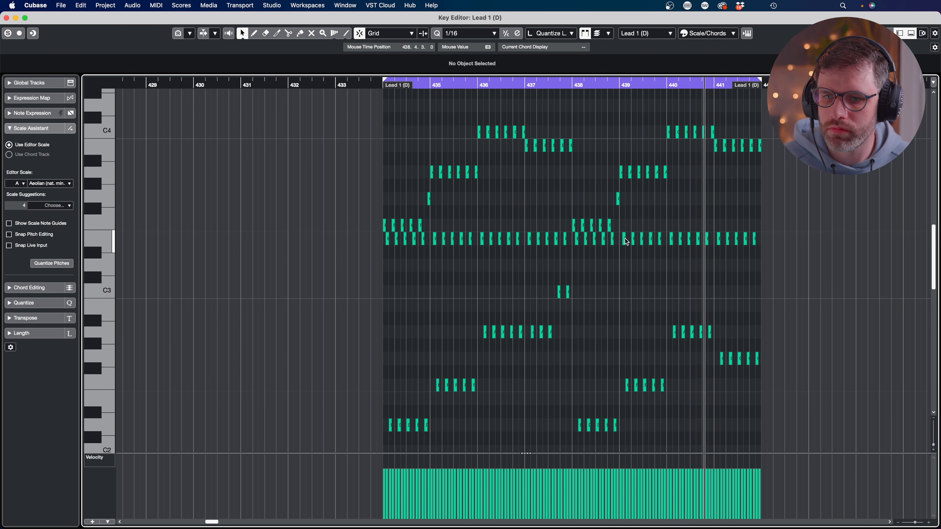
Step: Try raising the low A2 notes of bar 440 to C3 and compare them with the G2 notes of bar 441
left_click_drag(776, 317, 639, 337)
key("Up")
key("Up")
key("Up")
left_click(655, 281)
left_click_drag(655, 281, 742, 300)
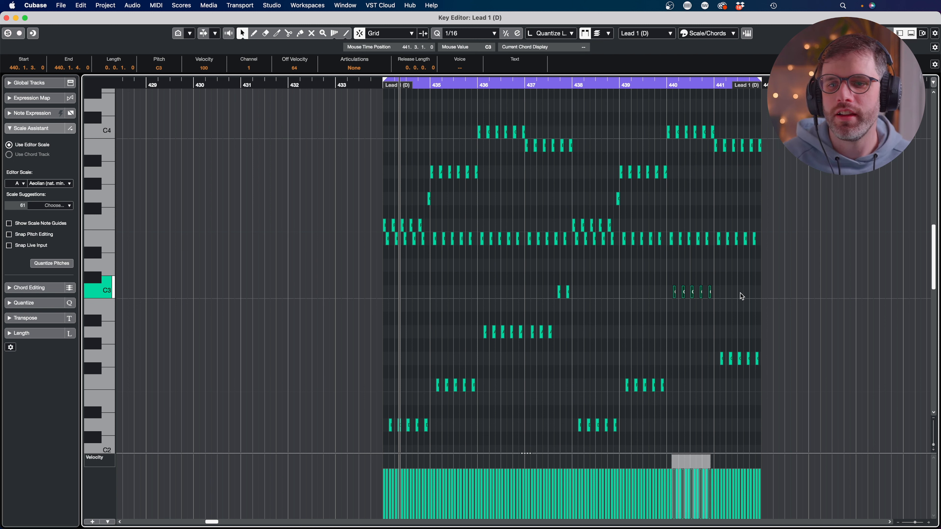
left_click_drag(640, 290, 780, 363)
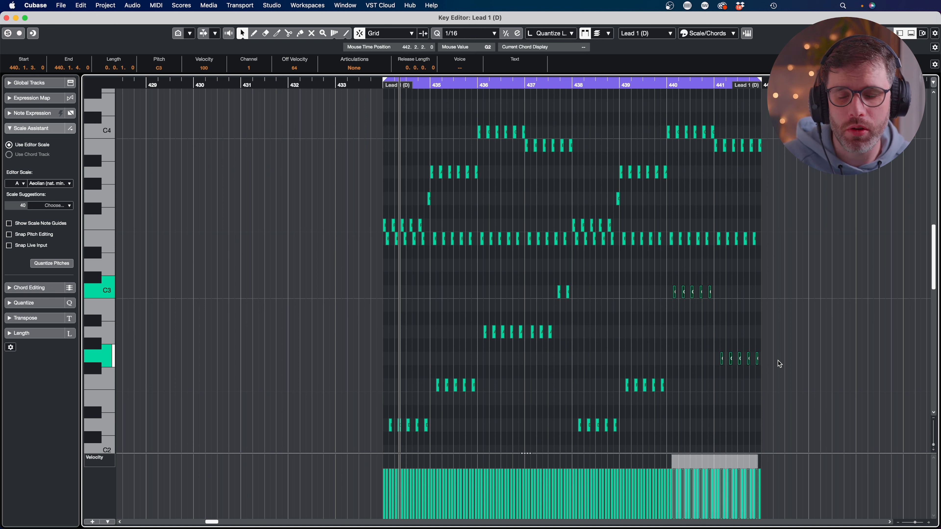
Step: Lower the C3 notes of bar 440 back to A2
left_click_drag(743, 311, 664, 289)
key("Down")
key("Down")
key("Down")
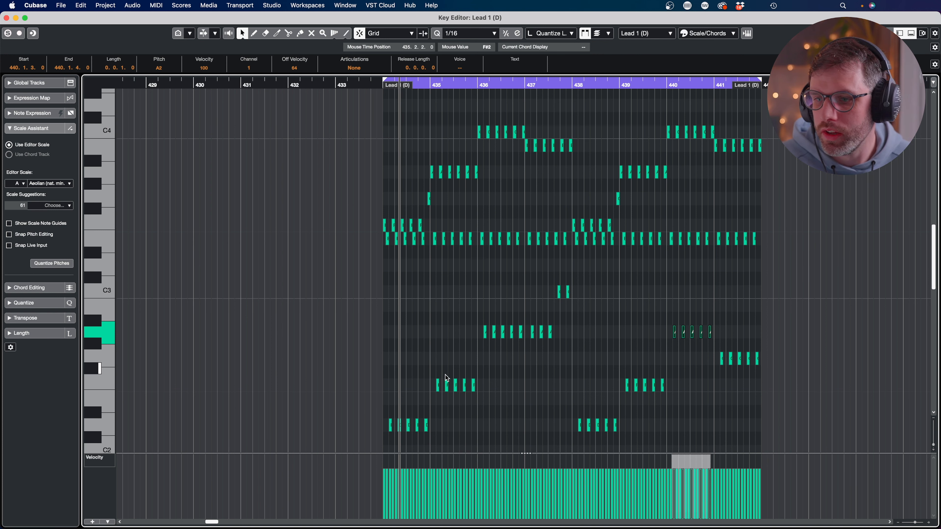
Step: Try raising the last D2 note of bar 434 to E2 and return it to D2
key("h")
key("h")
key("h")
key("h")
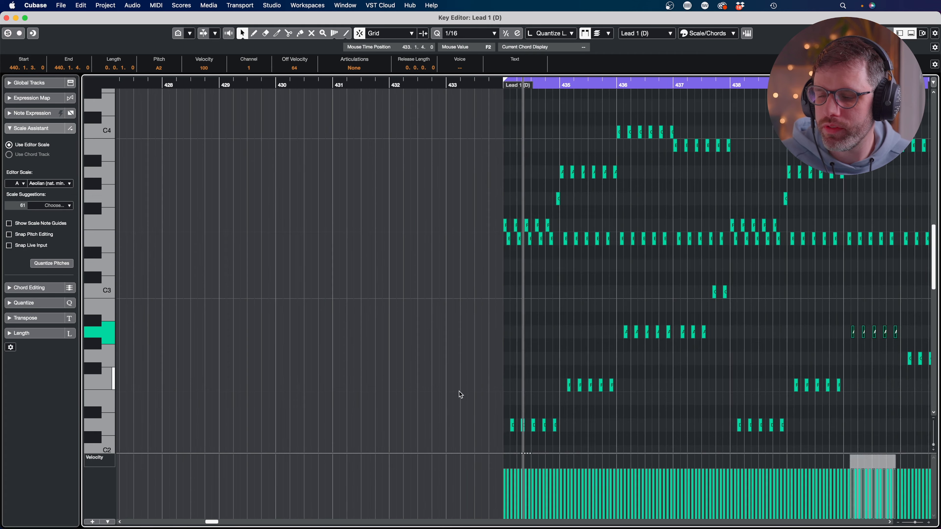
key("h")
key("h")
left_click_drag(633, 412, 594, 432)
key("Up")
key("Up")
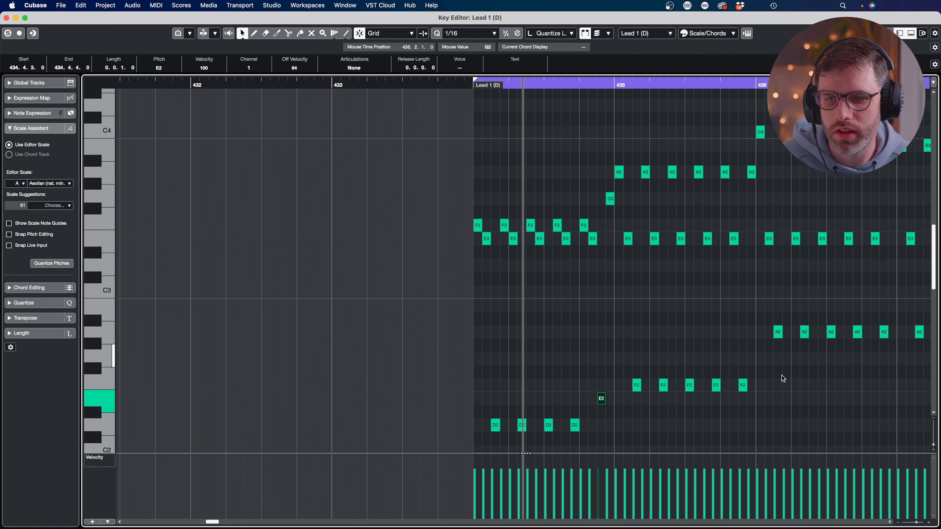
key("Down")
key("Down")
Step: Copy all the low notes one octave down and two sixteenths earlier, starting with D1 at 434.1.1
scroll(667, 381, "down", 4)
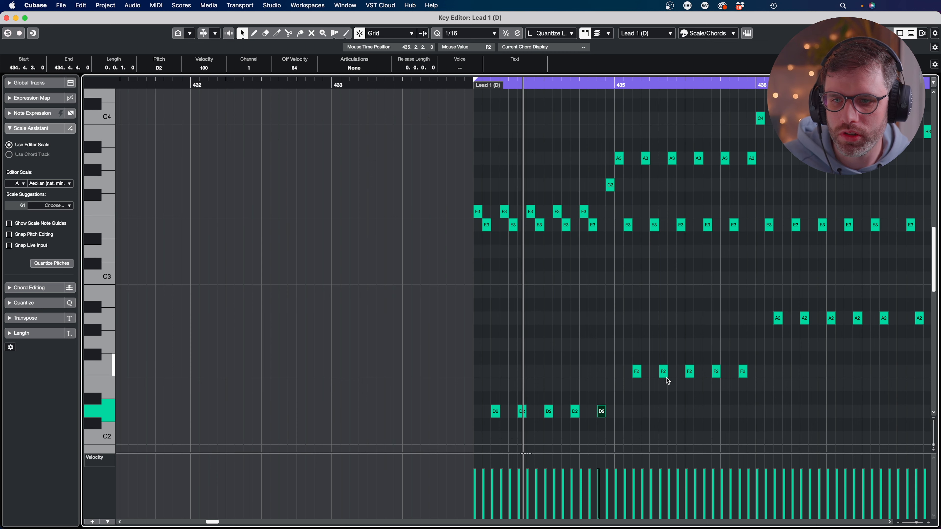
key("g")
key("g")
key("g")
left_click_drag(856, 217, 496, 397)
key("h")
key("h")
key("h")
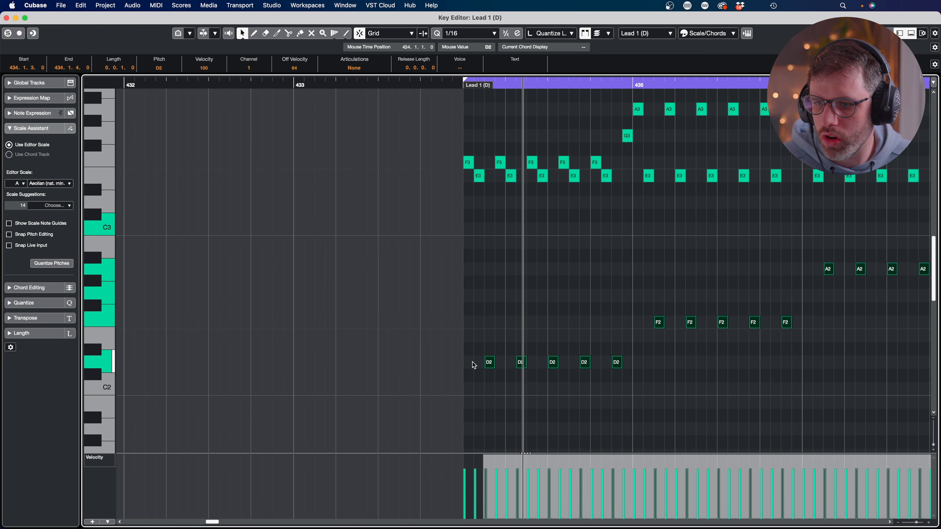
scroll(478, 362, "down", 2)
mouse_move(491, 331)
left_mouse_down()
mouse_move(480, 444)
mouse_move(475, 336)
left_mouse_up()
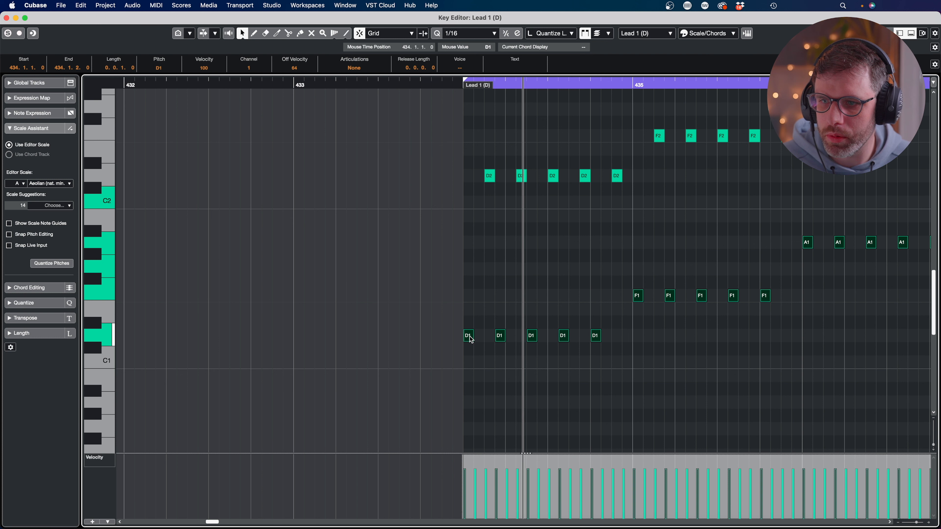
Step: Copy all the lower-octave notes one sixteenth later, with the first D1 landing at 434.1.2, and play the doubled line
left_click_drag(470, 339, 479, 337)
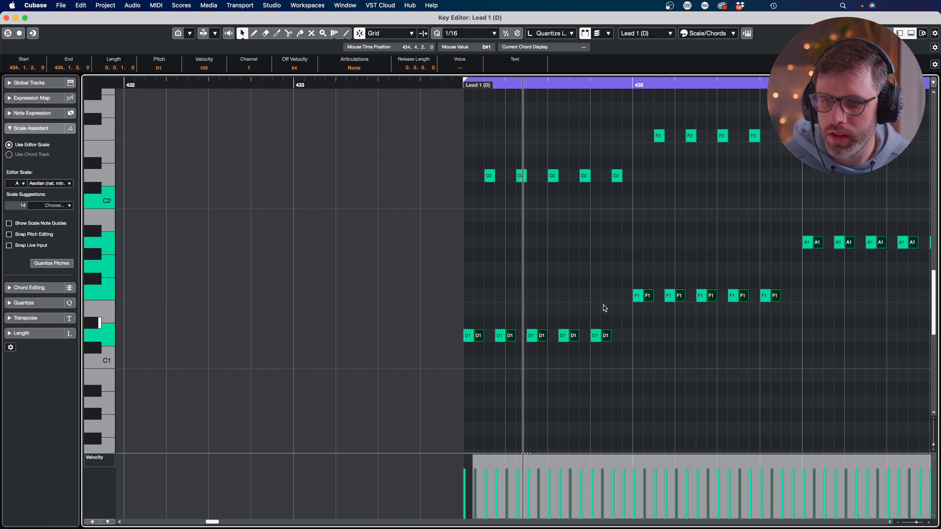
left_click(625, 318)
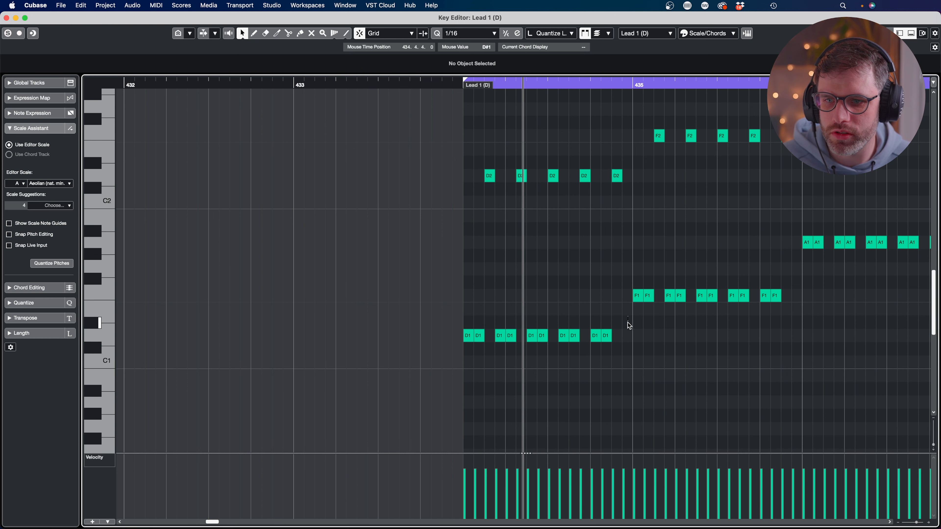
key("space")
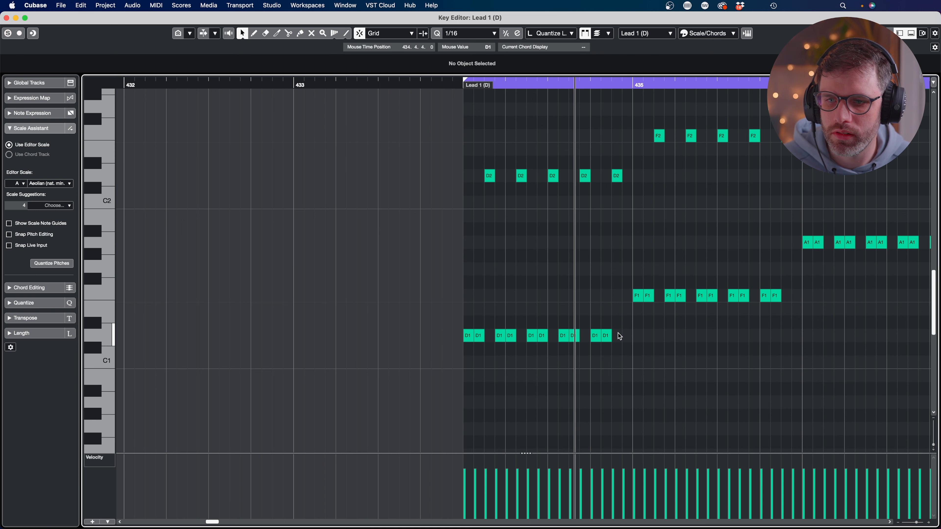
Step: Fill the last sixteenth of bars 434 to 438 with D1, F1, A1, C2 and D1 respectively
double_click(625, 335)
left_click_drag(628, 336, 930, 261)
scroll(815, 264, "right", 10)
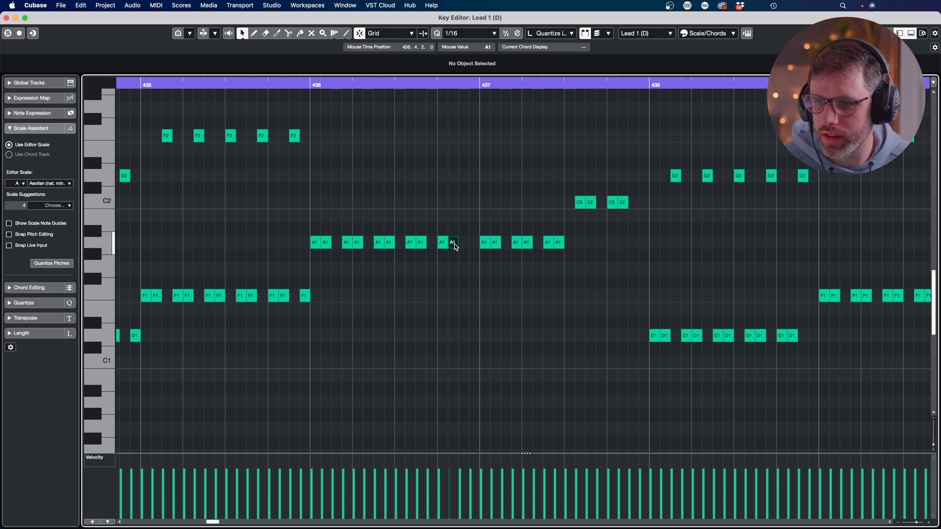
left_click(481, 243)
key("super+z")
left_click_drag(454, 242, 476, 242)
left_click_drag(475, 244, 642, 204)
left_click_drag(802, 177, 817, 335)
Step: Fill the last sixteenth of bars 439, 440 and 441 with F1, A1 and G1 respectively
left_click_drag(764, 264, 932, 241)
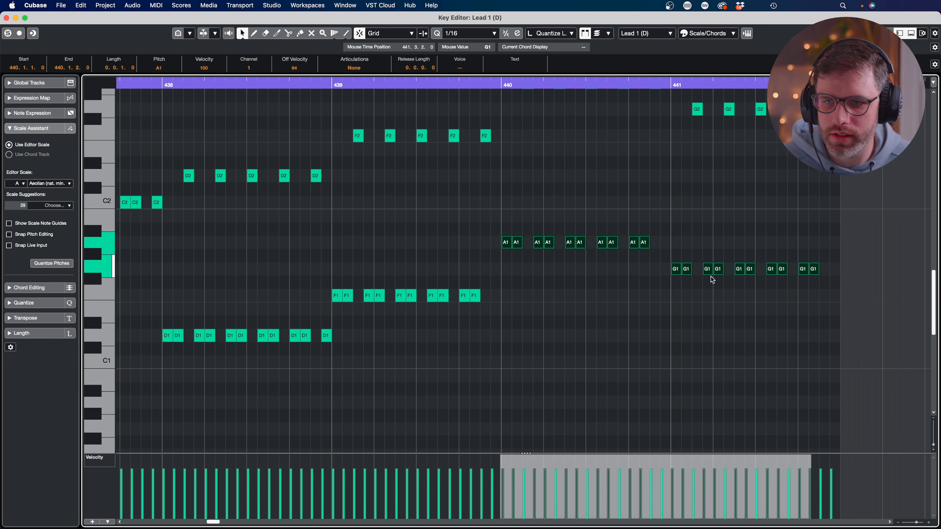
left_click(523, 285)
left_click_drag(477, 298, 497, 299)
left_click_drag(645, 243, 669, 244)
left_click_drag(814, 269, 833, 265)
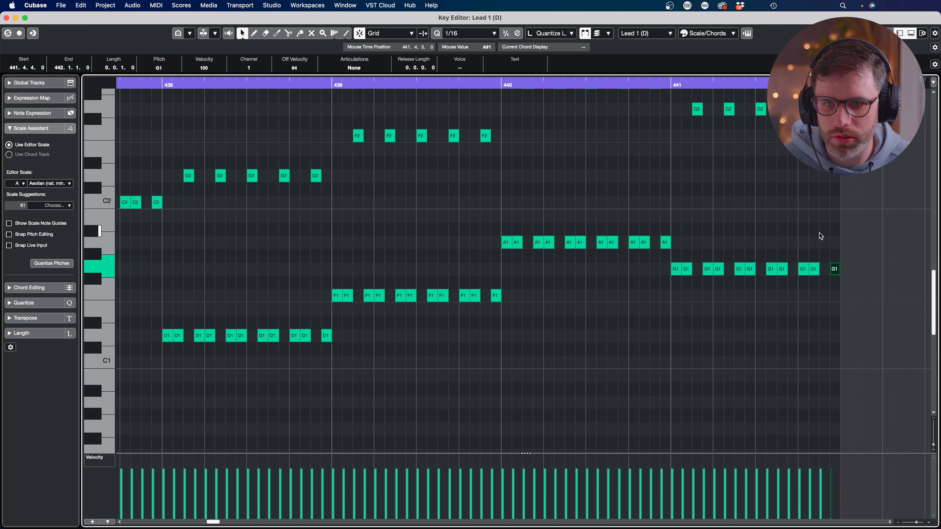
Step: Try raising the D1 and D2 notes in the last beat of bar 434 to E1 and E2, and play the passage
left_click_drag(490, 210, 105, 229)
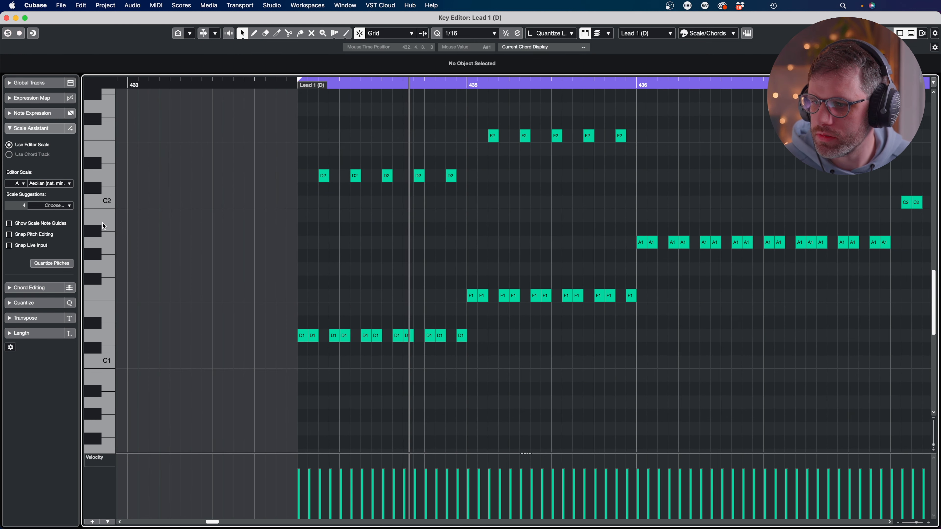
left_click_drag(476, 327, 433, 341)
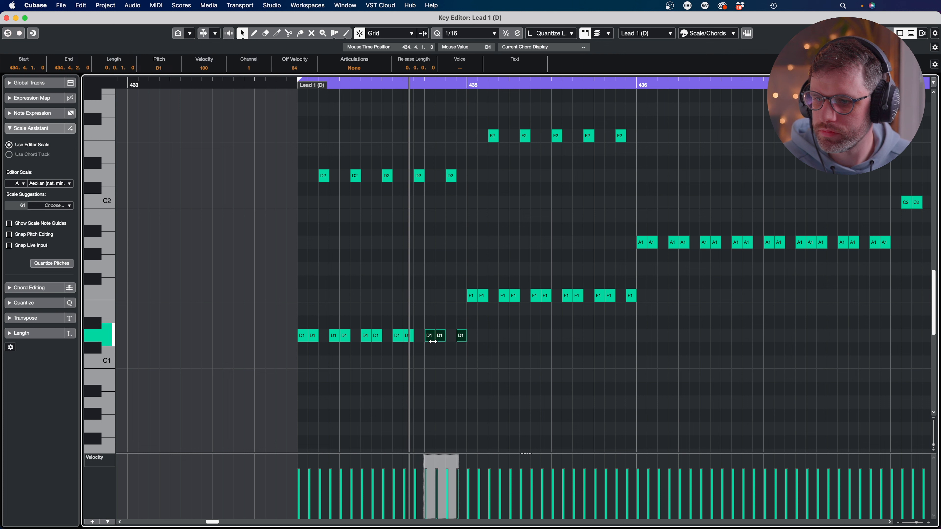
key("Up")
key("Up")
left_click_drag(500, 168, 431, 184)
key("Up")
key("Up")
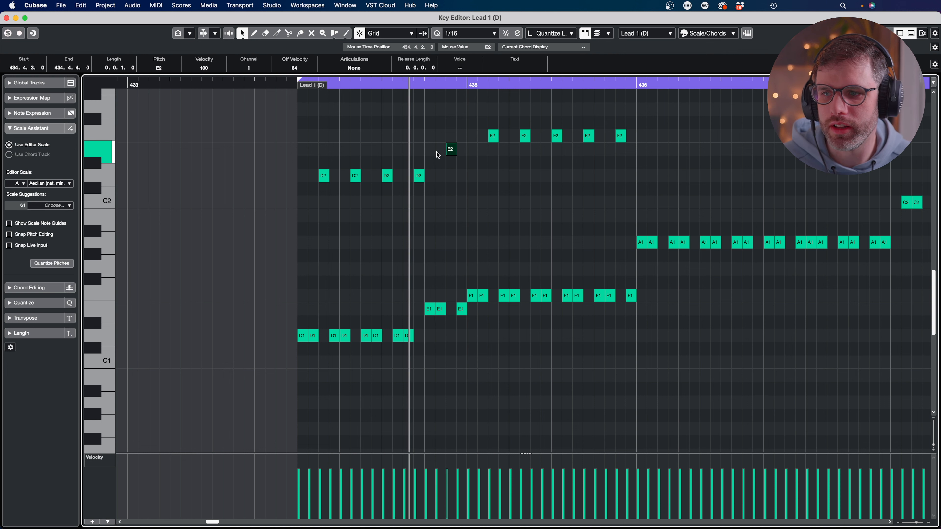
key("space")
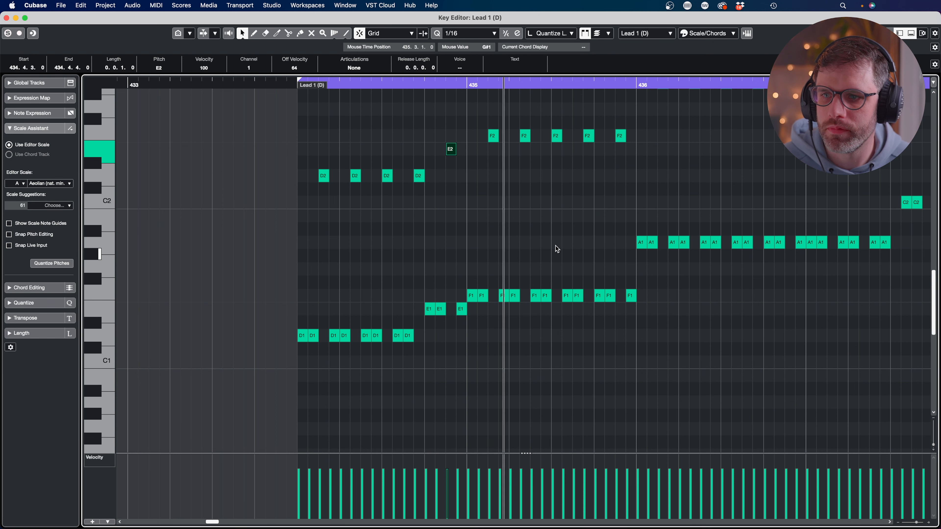
Step: Raise the F1 and F2 notes in the last beat of bar 435 to G1 and G2
left_click(626, 159)
left_click_drag(632, 121, 610, 300)
key("Up")
key("Up")
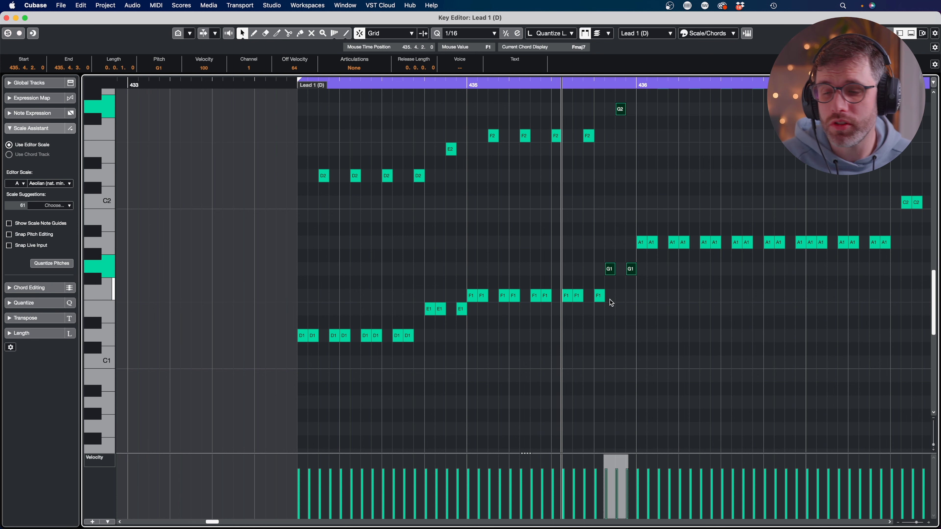
left_click(596, 297)
key("Up")
key("Up")
key("Up")
key("Down")
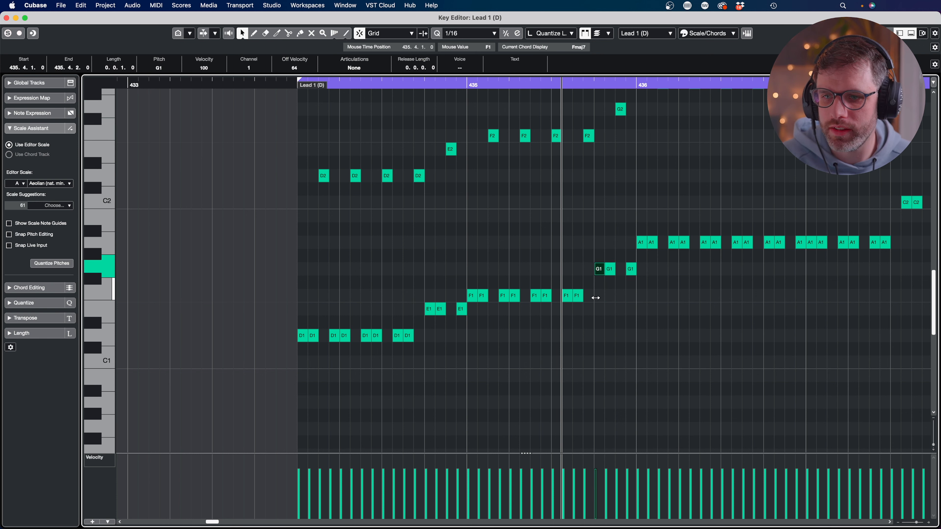
Step: Review the whole arpeggio with its lower line, examining the end of bar 435 and the A1 notes of bar 437
key("g")
key("g")
key("g")
key("g")
key("g")
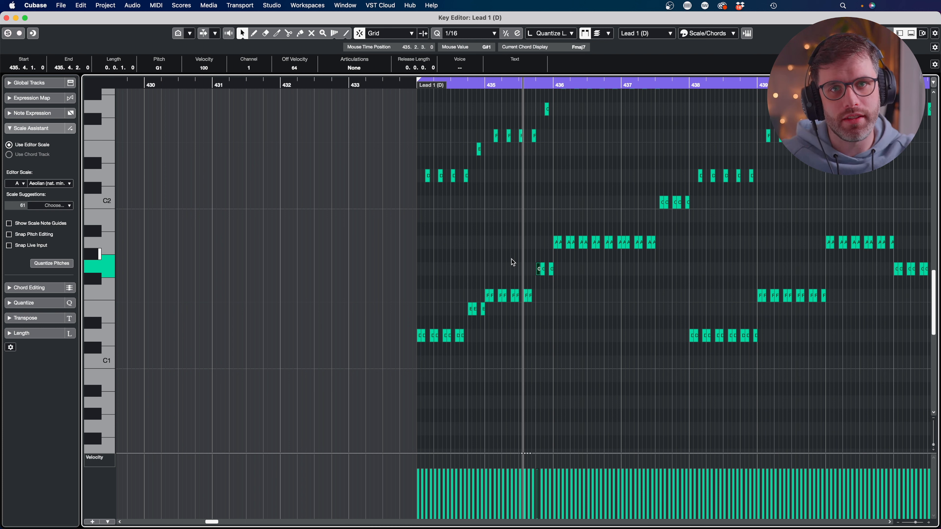
left_click_drag(514, 270, 568, 270)
left_click_drag(690, 227, 644, 248)
Step: Lower the E2 and E1 notes in the last beat of bar 434 back to D2 and D1
scroll(667, 243, "up", 2)
scroll(666, 242, "up", 3)
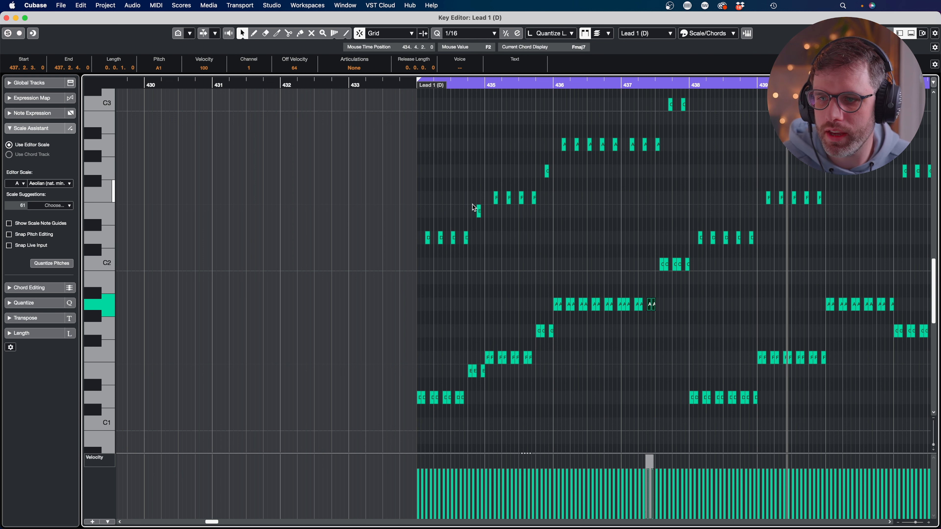
left_click(478, 211)
key("Down")
key("Down")
left_click_drag(468, 362, 480, 381)
key("Down")
key("Down")
key("Up")
key("Up")
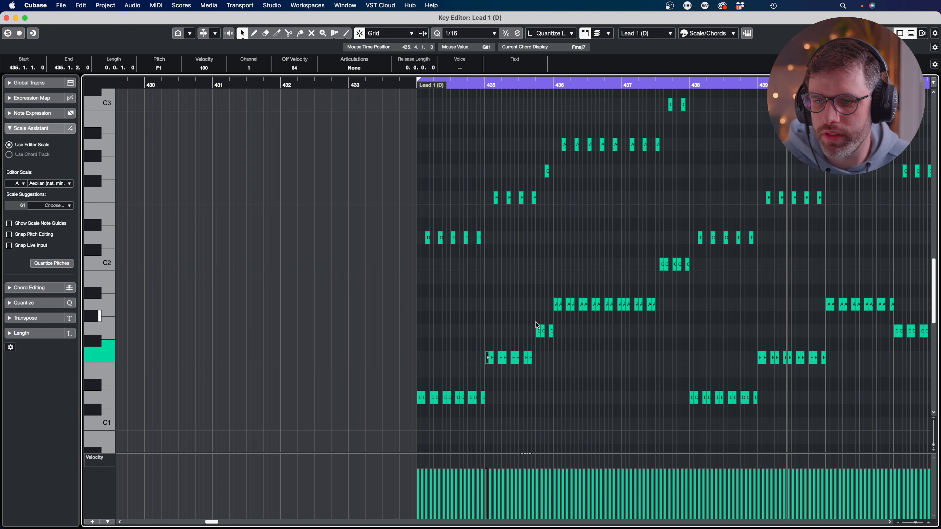
Step: Select the low G1 notes ending bar 435, audition the passage, and return to the Lead 1 part in the project window
left_click_drag(538, 321, 556, 339)
key("space")
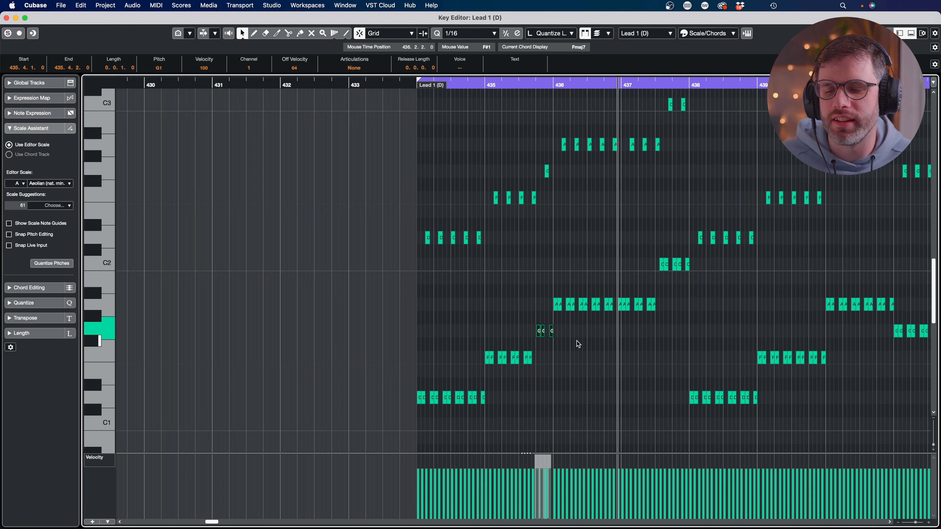
scroll(584, 280, "up", 8)
scroll(584, 280, "up", 2)
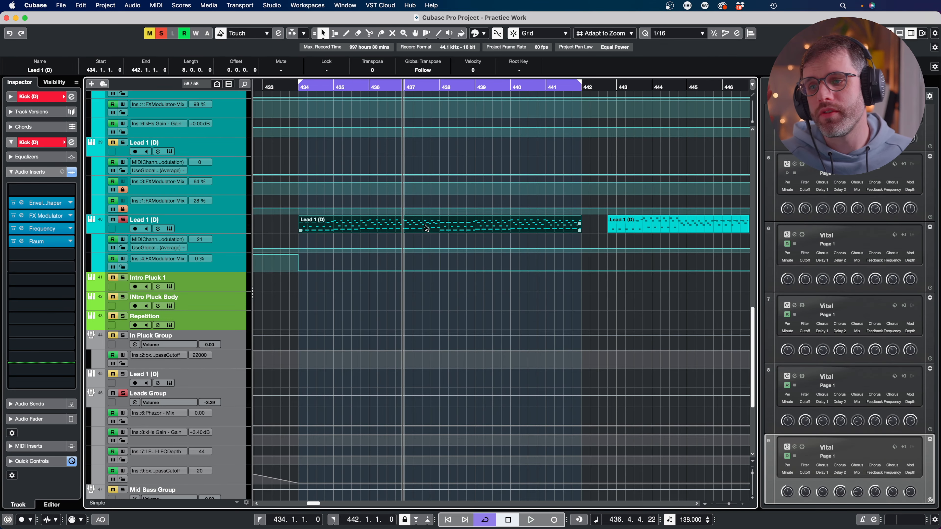